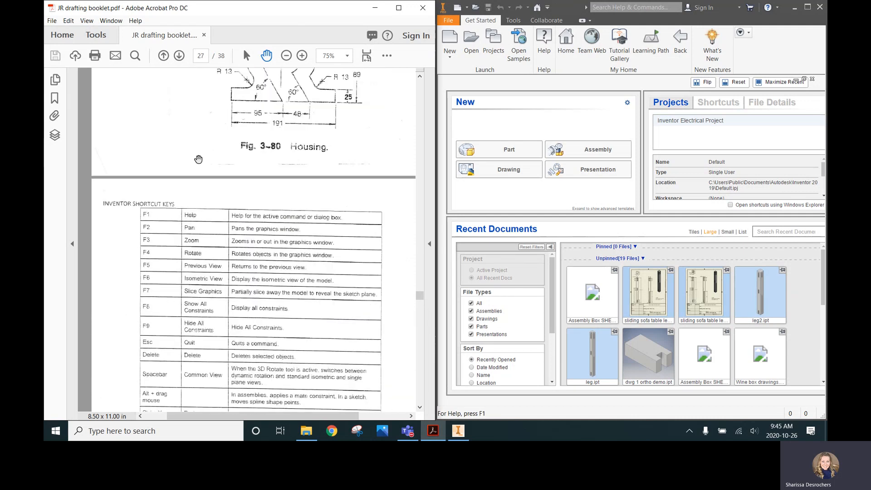
Find Exercise 1 in the drafting booklet and create a new part from the metric Standard (mm).ipt template.
{"action": "scroll", "coordinate": [232, 159], "scroll_direction": "down", "scroll_amount": 10}
{"action": "scroll", "coordinate": [231, 152], "scroll_direction": "down", "scroll_amount": 10}
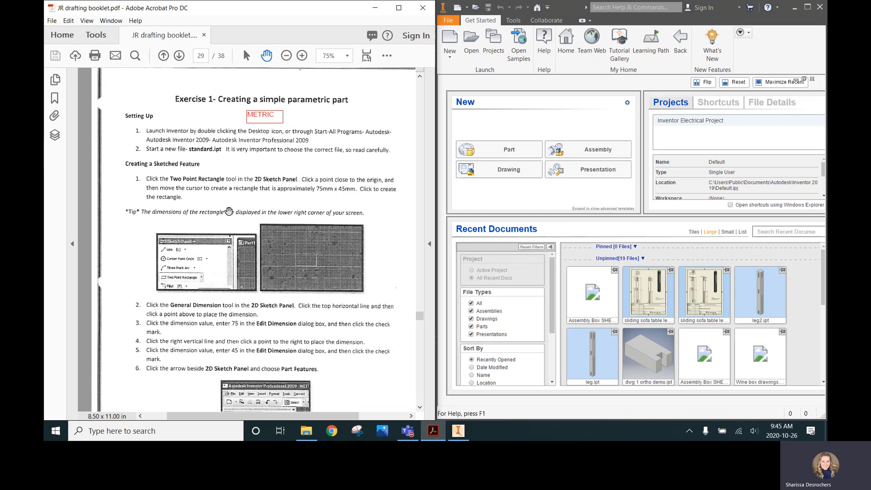
{"action": "left_click", "coordinate": [449, 39]}
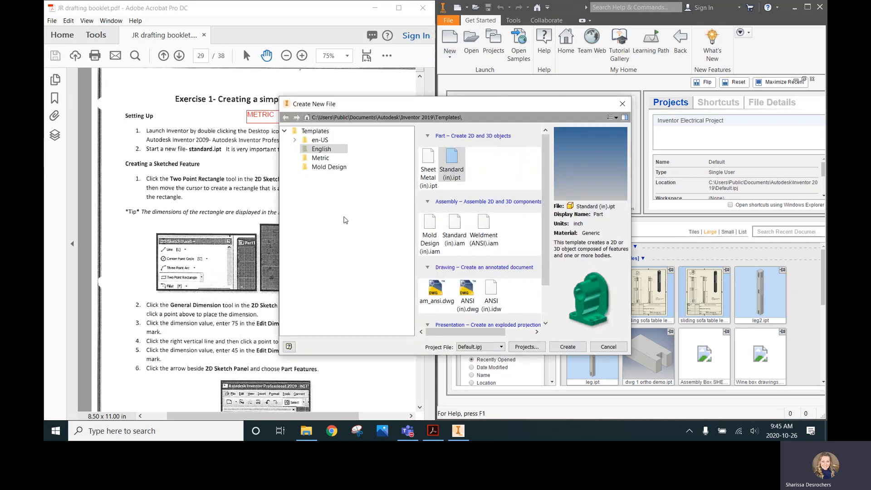
{"action": "left_click", "coordinate": [322, 158]}
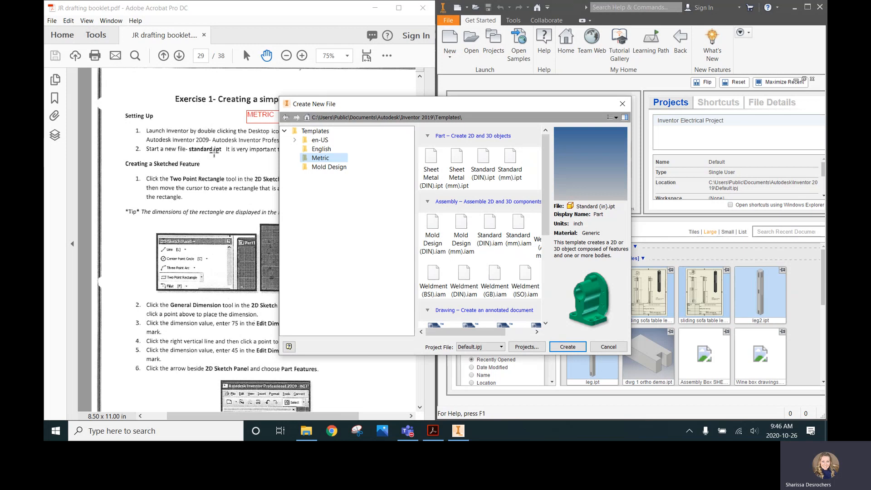
{"action": "left_click", "coordinate": [513, 173]}
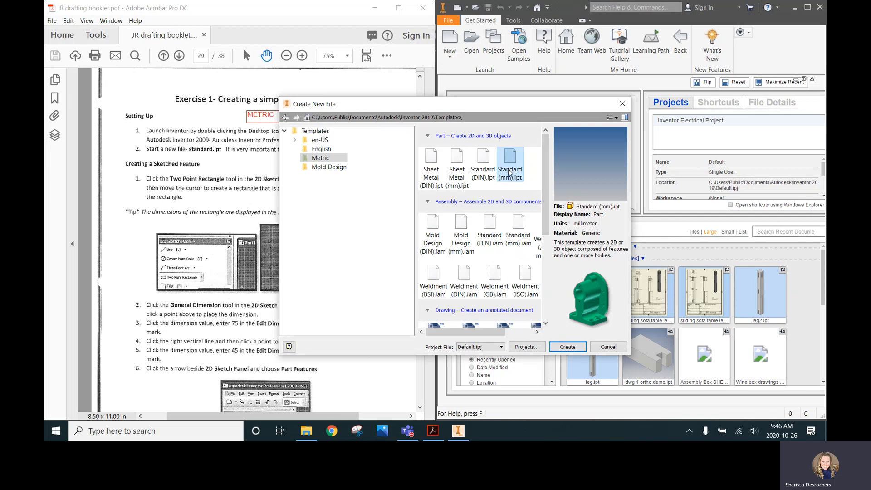
{"action": "scroll", "coordinate": [546, 154], "scroll_direction": "down", "scroll_amount": 3}
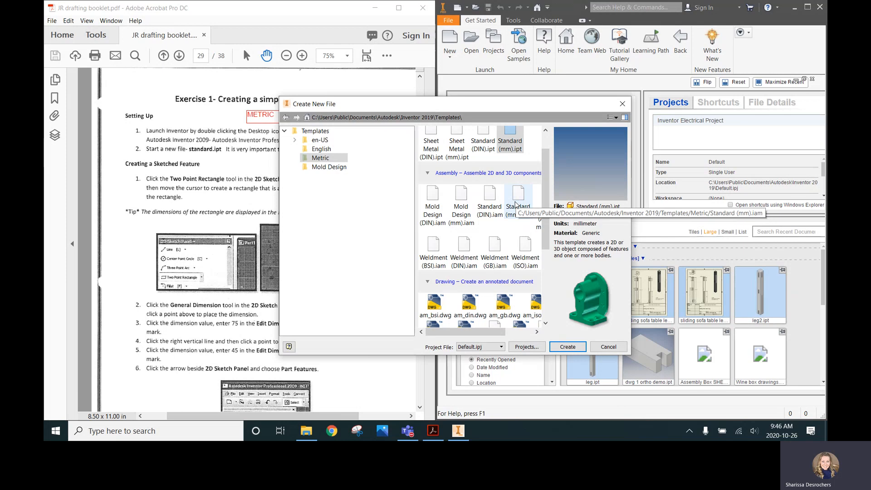
{"action": "scroll", "coordinate": [546, 181], "scroll_direction": "down", "scroll_amount": 5}
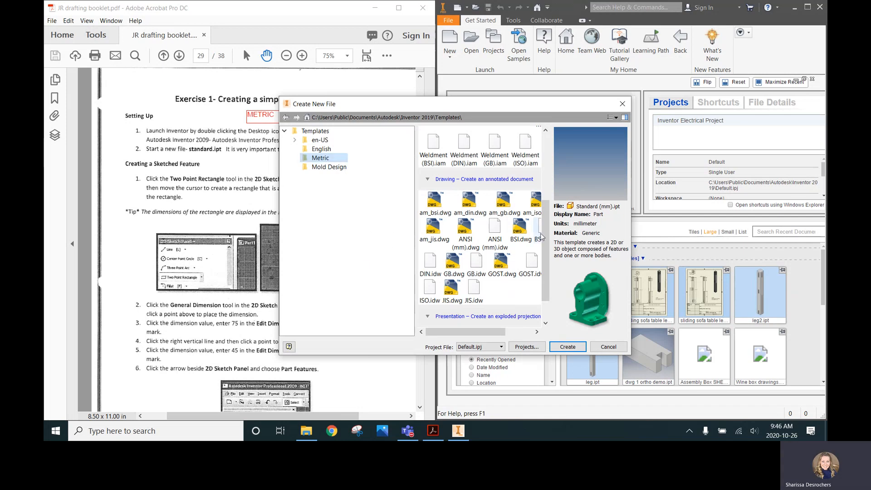
{"action": "scroll", "coordinate": [542, 234], "scroll_direction": "up", "scroll_amount": 3}
{"action": "scroll", "coordinate": [512, 169], "scroll_direction": "down", "scroll_amount": 2}
{"action": "scroll", "coordinate": [512, 169], "scroll_direction": "down", "scroll_amount": 4}
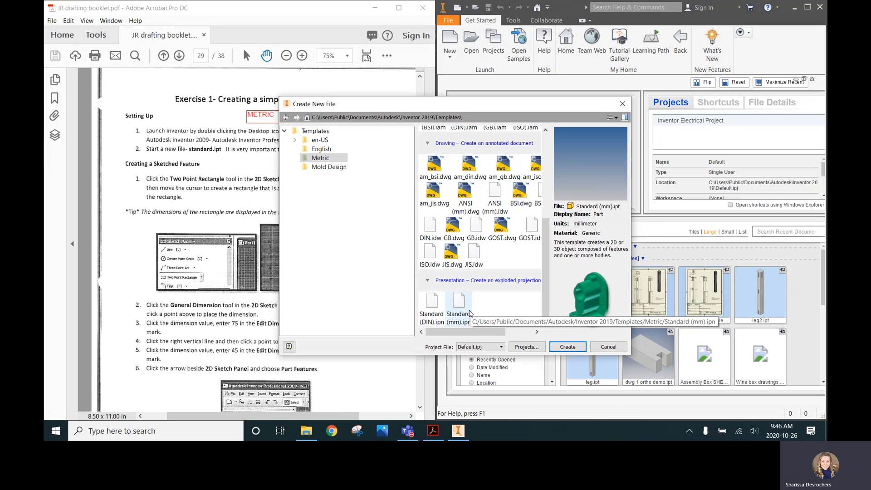
{"action": "left_click_drag", "start_coordinate": [547, 243], "coordinate": [545, 159]}
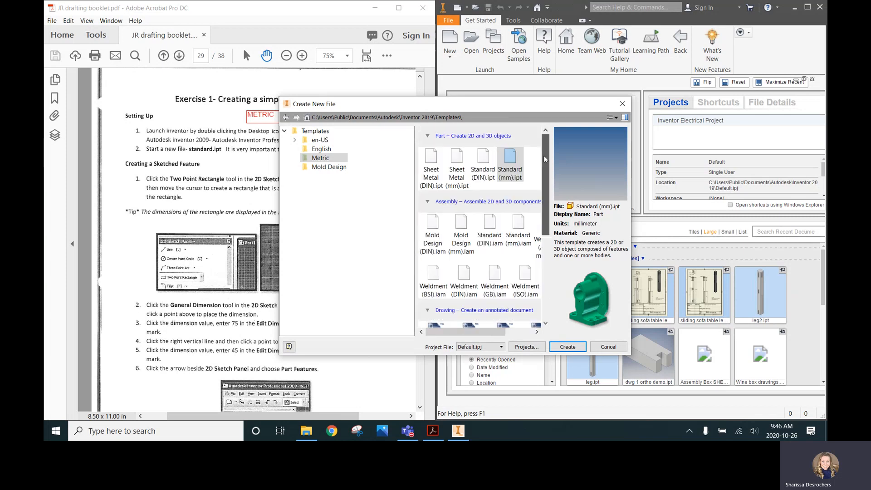
{"action": "left_click", "coordinate": [509, 158]}
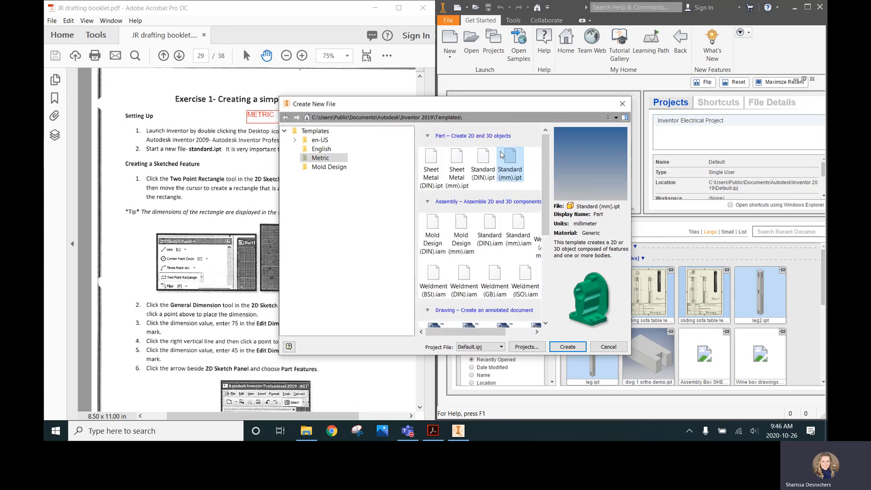
{"action": "left_click", "coordinate": [567, 348]}
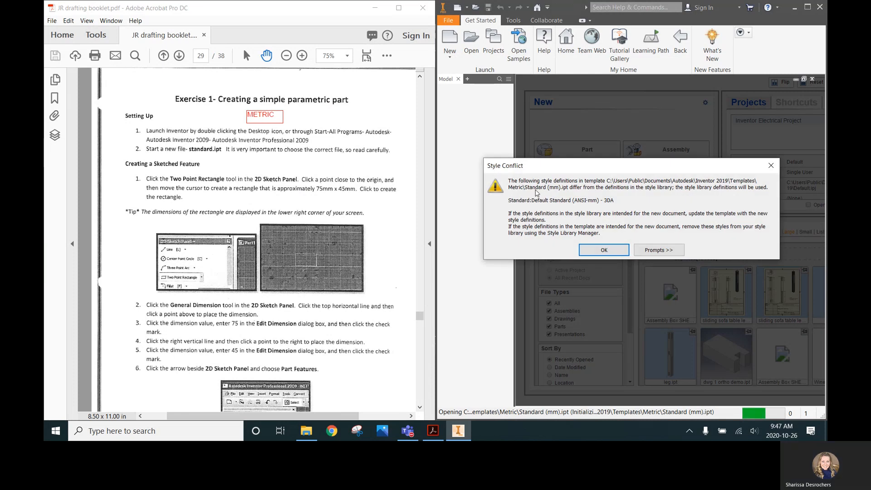
{"action": "left_click", "coordinate": [628, 251]}
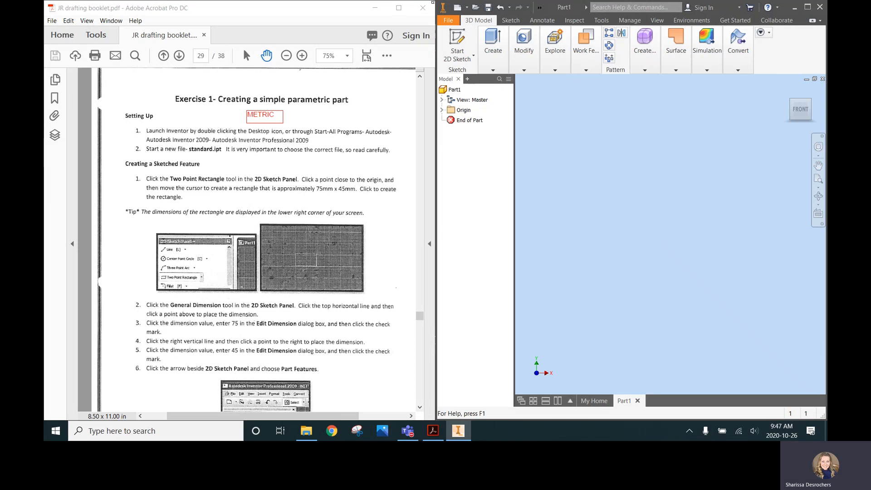
Open the application options, preview the available color schemes and select Sky.
{"action": "left_click", "coordinate": [448, 21]}
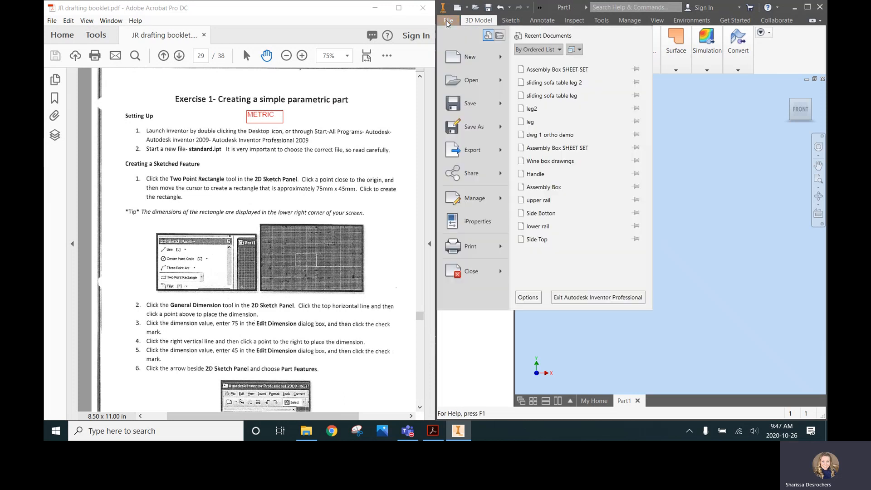
{"action": "left_click", "coordinate": [528, 299]}
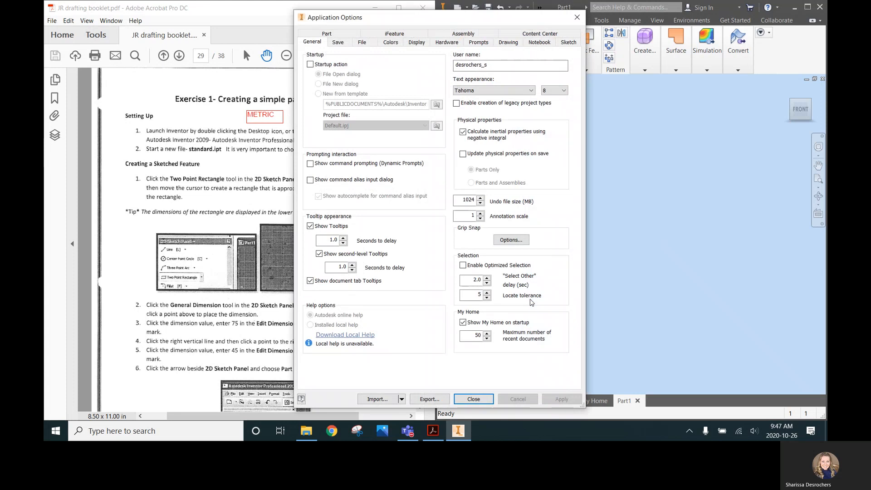
{"action": "left_click", "coordinate": [392, 43]}
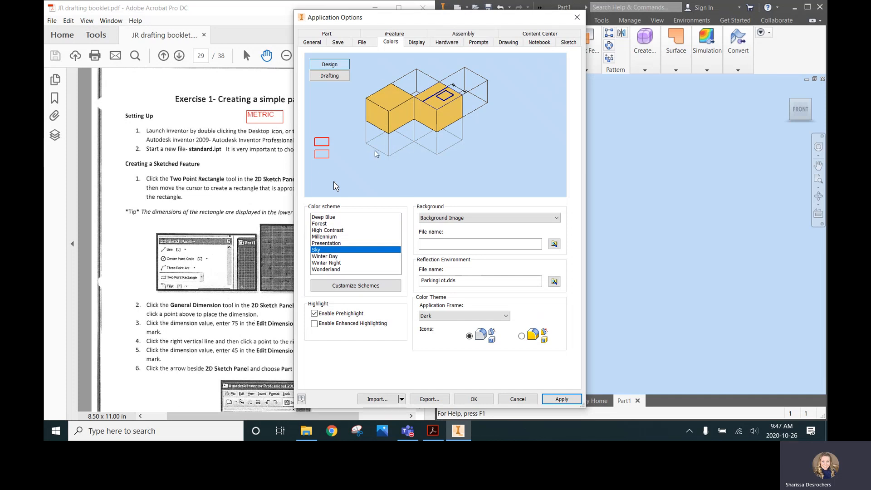
{"action": "left_click", "coordinate": [338, 257]}
{"action": "left_click", "coordinate": [335, 263]}
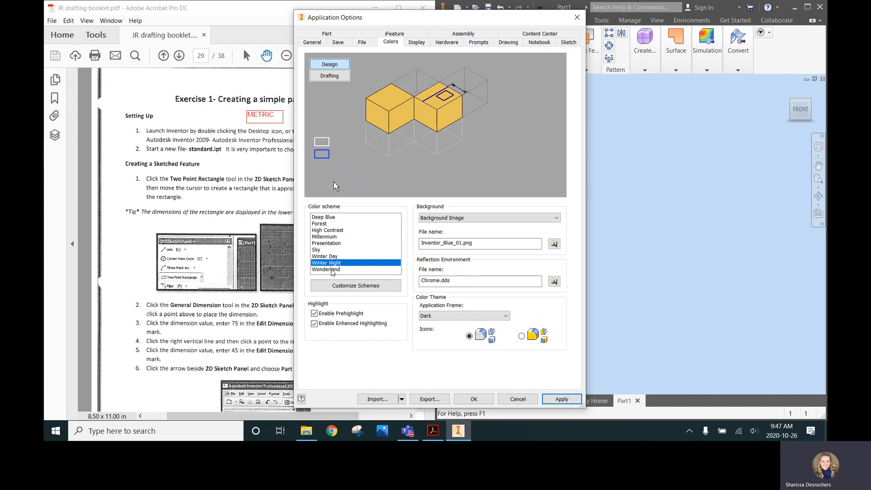
{"action": "left_click", "coordinate": [333, 270]}
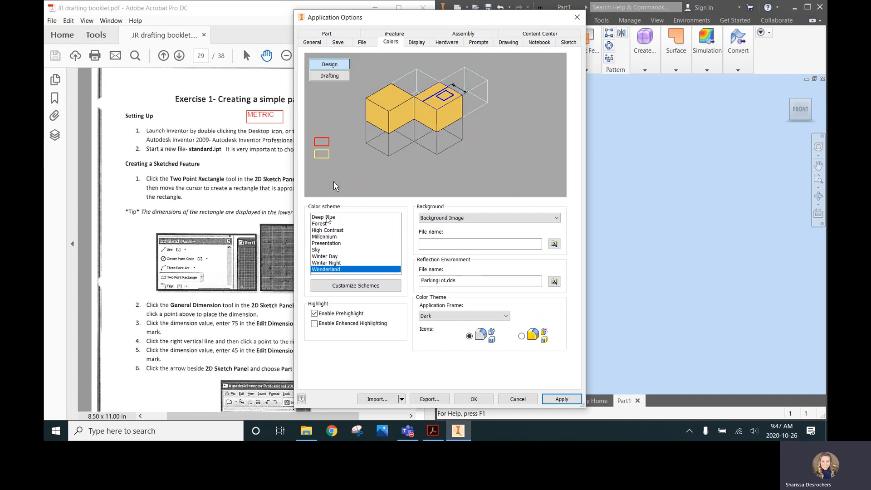
{"action": "left_click", "coordinate": [326, 217]}
{"action": "left_click", "coordinate": [326, 230]}
{"action": "left_click", "coordinate": [330, 224]}
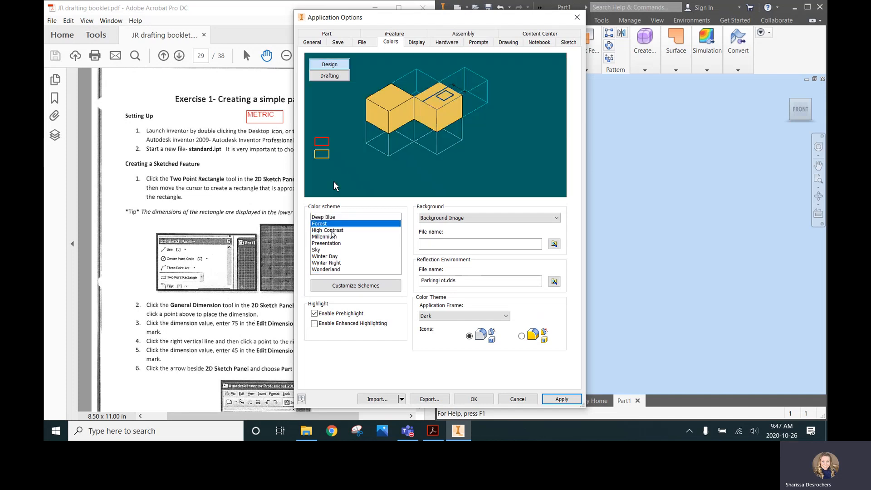
{"action": "left_click", "coordinate": [331, 236]}
{"action": "left_click", "coordinate": [333, 243]}
{"action": "left_click", "coordinate": [327, 250]}
{"action": "left_click", "coordinate": [324, 257]}
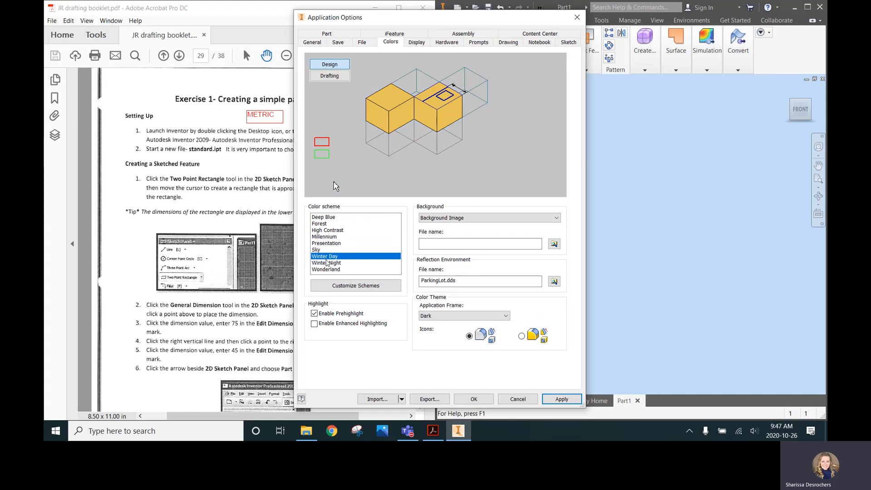
{"action": "left_click", "coordinate": [332, 263]}
{"action": "left_click", "coordinate": [333, 269]}
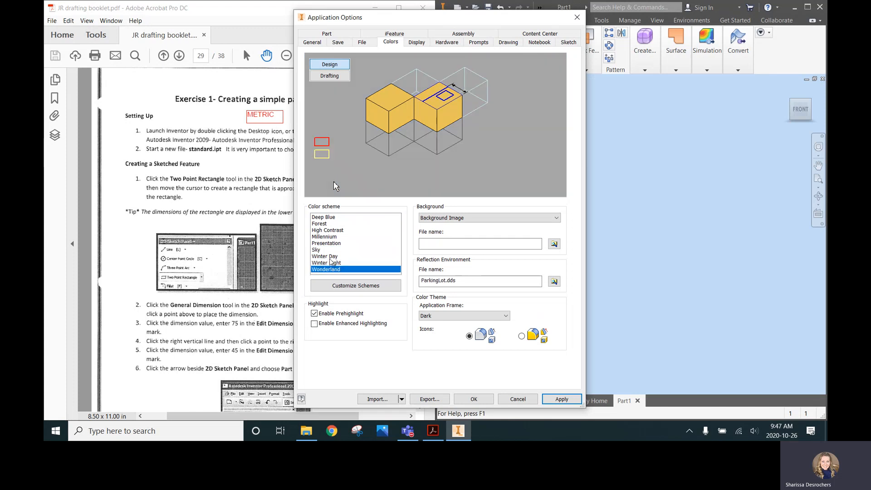
{"action": "left_click", "coordinate": [331, 257]}
{"action": "left_click", "coordinate": [328, 269]}
{"action": "left_click", "coordinate": [318, 250]}
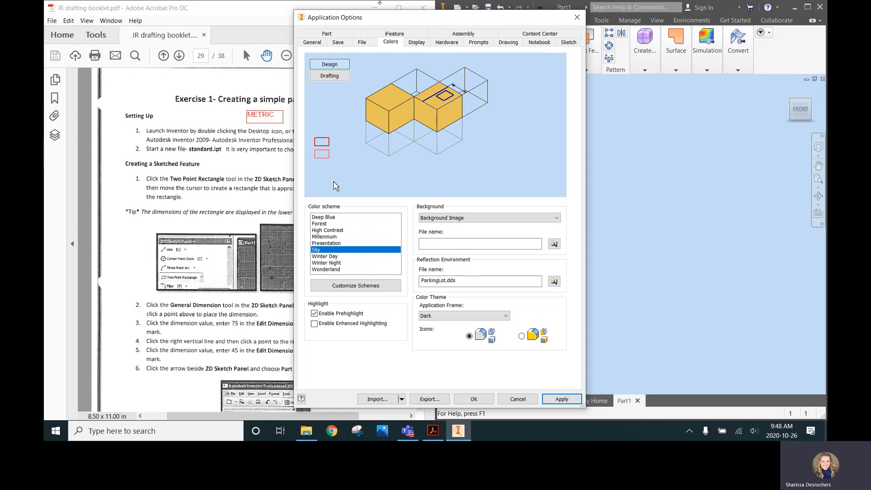
Keep the reversed zoom direction enabled in the display options, then apply the settings and close the application options.
{"action": "left_click", "coordinate": [415, 42]}
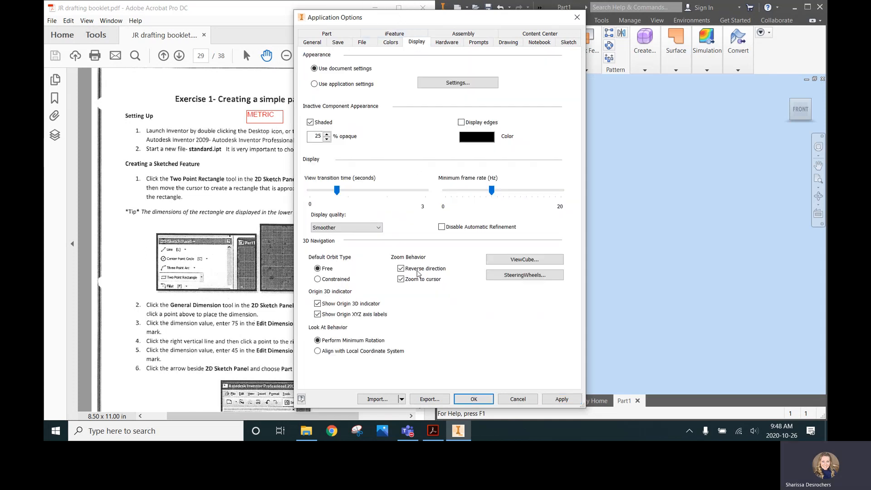
{"action": "left_click", "coordinate": [402, 269]}
{"action": "left_click", "coordinate": [402, 269]}
{"action": "left_click", "coordinate": [562, 401]}
{"action": "left_click", "coordinate": [473, 399]}
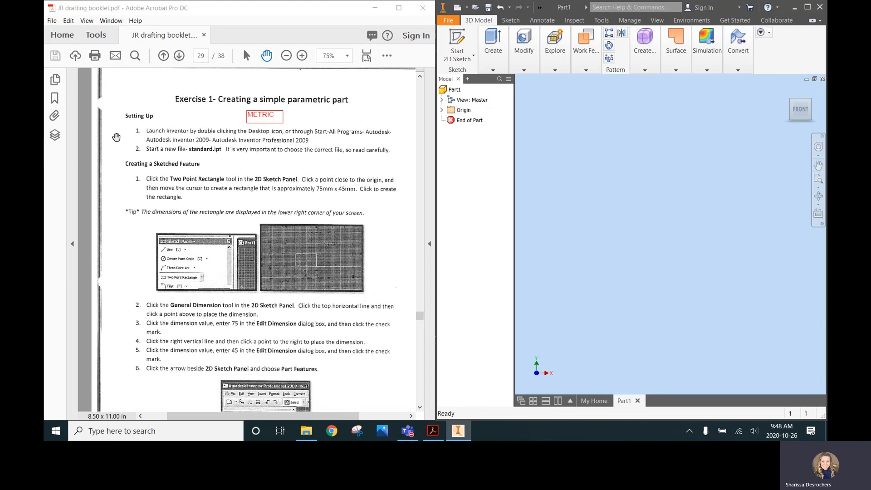
Look through the booklet's Exercise 1 pages up to the picture of the finished part after the chamfer.
{"action": "scroll", "coordinate": [178, 186], "scroll_direction": "down", "scroll_amount": 15}
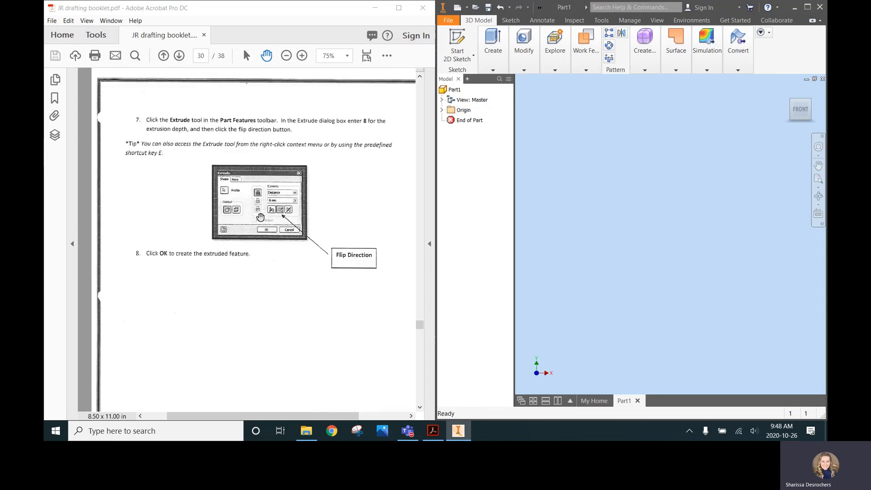
{"action": "scroll", "coordinate": [238, 221], "scroll_direction": "down", "scroll_amount": 15}
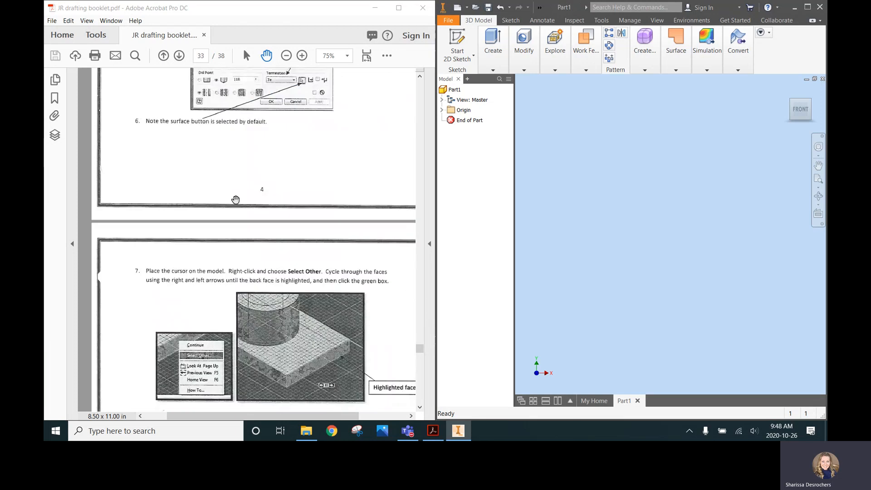
{"action": "scroll", "coordinate": [223, 223], "scroll_direction": "down", "scroll_amount": 15}
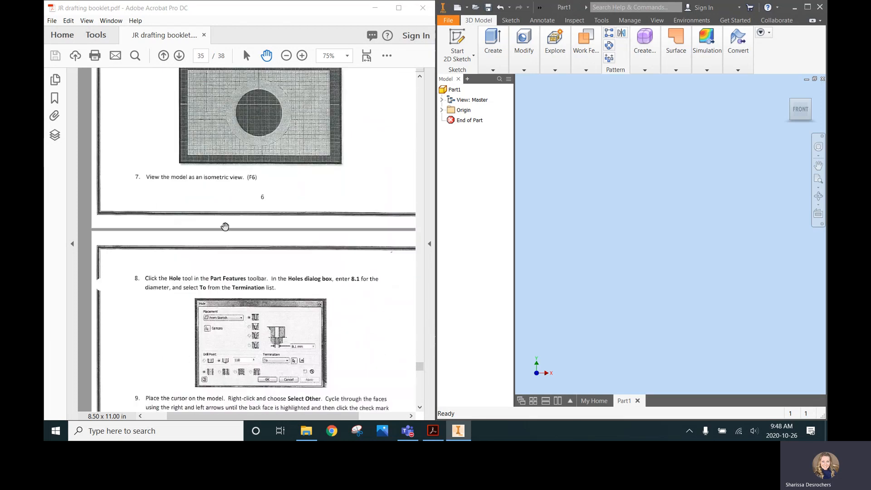
{"action": "scroll", "coordinate": [208, 246], "scroll_direction": "down", "scroll_amount": 5}
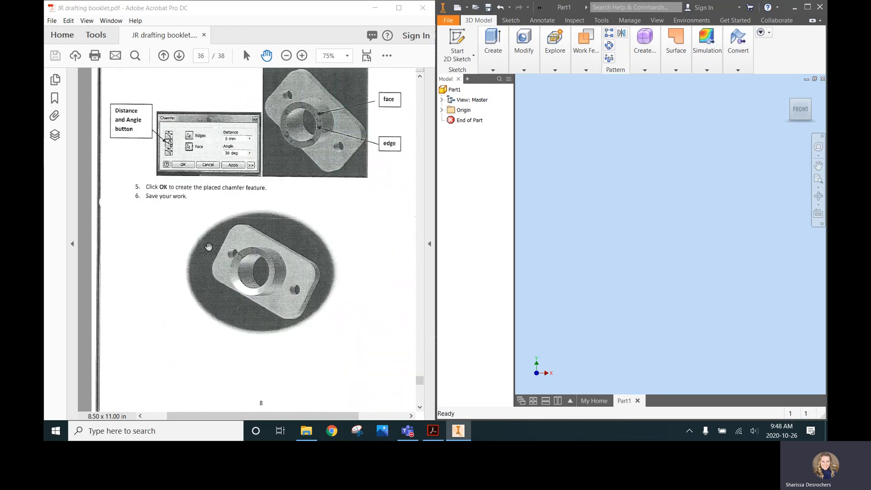
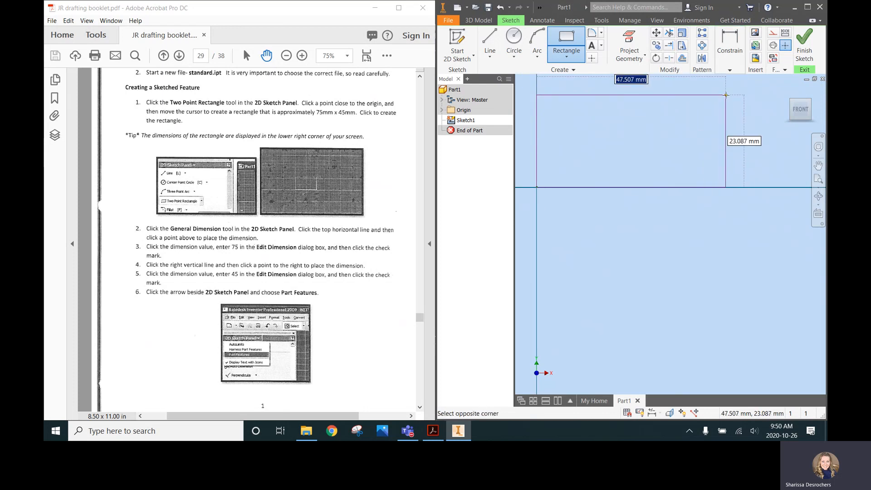
Draw a two-point rectangle about 68 mm by 43 mm with its lower-left corner at the origin.
{"action": "mouse_move", "coordinate": [726, 95]}
{"action": "middle_mouse_down"}
{"action": "mouse_move", "coordinate": [698, 112]}
{"action": "mouse_move", "coordinate": [707, 178]}
{"action": "middle_mouse_up"}
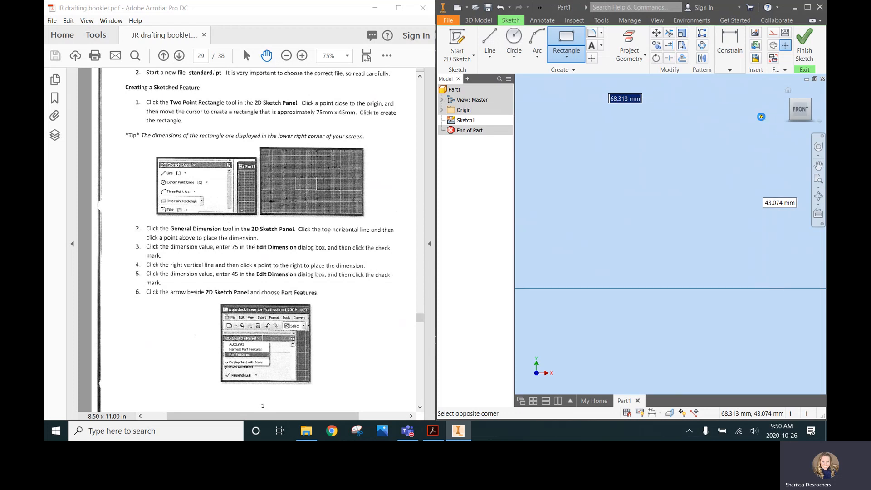
{"action": "left_click", "coordinate": [763, 117]}
{"action": "scroll", "coordinate": [687, 191], "scroll_direction": "down", "scroll_amount": 5}
{"action": "scroll", "coordinate": [688, 190], "scroll_direction": "up", "scroll_amount": 3}
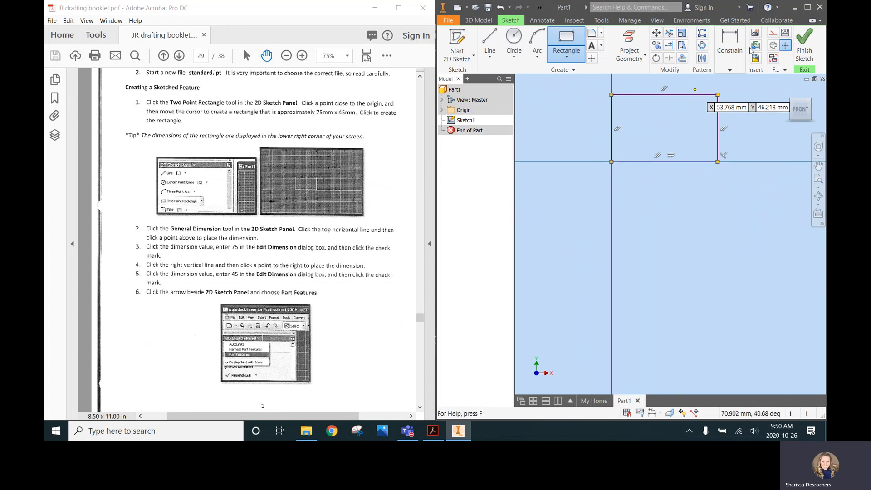
Dimension the rectangle's top horizontal edge and set its length to 75 mm.
{"action": "left_click", "coordinate": [730, 70]}
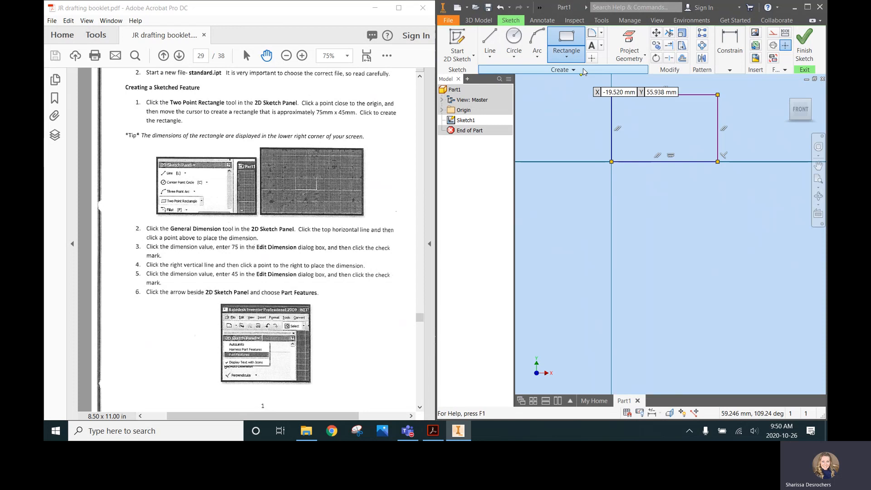
{"action": "left_click", "coordinate": [737, 63]}
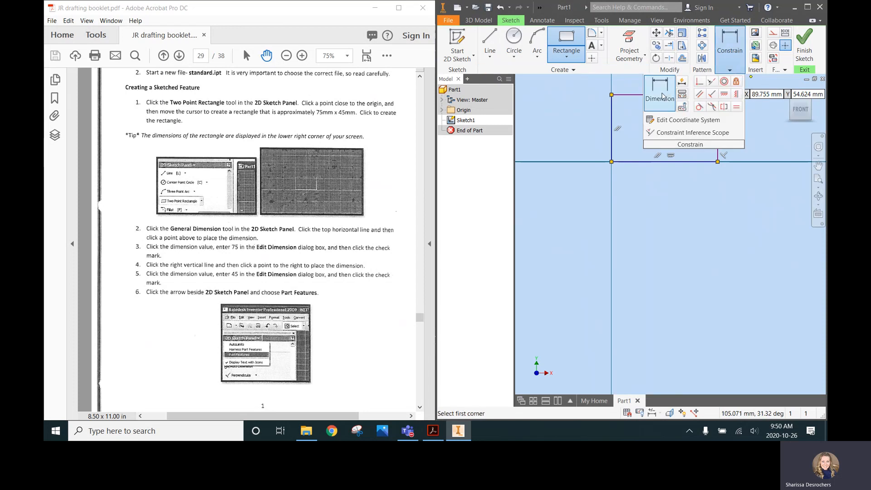
{"action": "left_click", "coordinate": [660, 91]}
{"action": "left_click", "coordinate": [629, 96]}
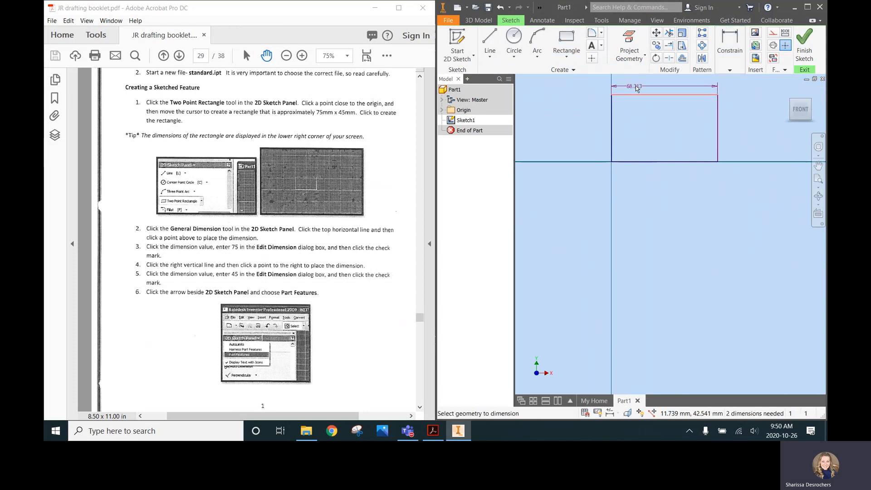
{"action": "left_click", "coordinate": [653, 86]}
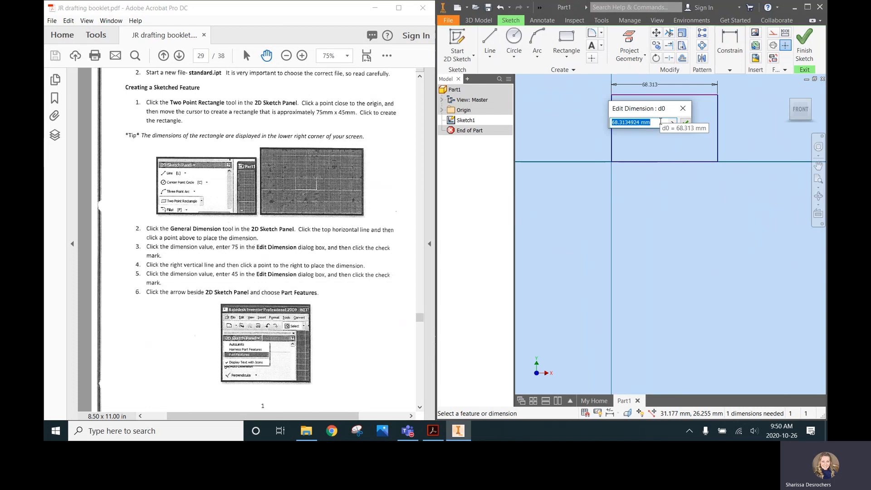
{"action": "type", "text": "75"}
{"action": "key", "text": "Return"}
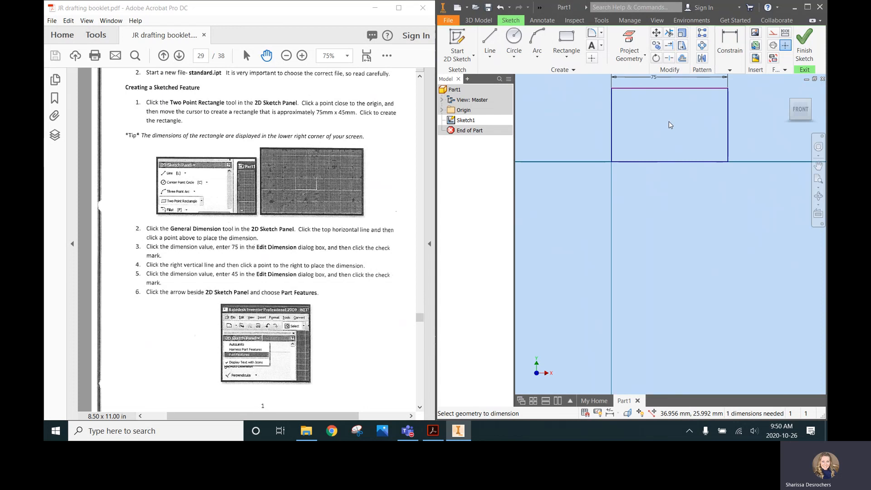
Dimension the rectangle's left vertical edge and set its length to 45 mm.
{"action": "left_click", "coordinate": [613, 121]}
{"action": "left_click", "coordinate": [583, 127]}
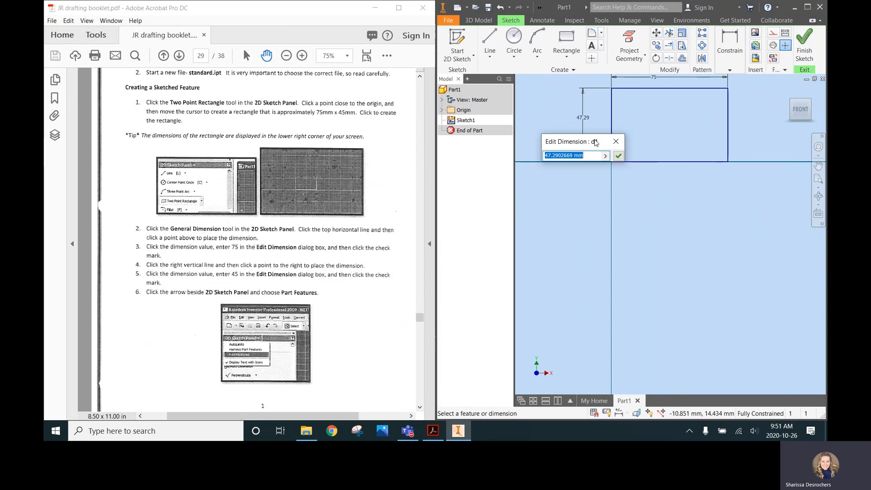
{"action": "type", "text": "45"}
{"action": "key", "text": "Return"}
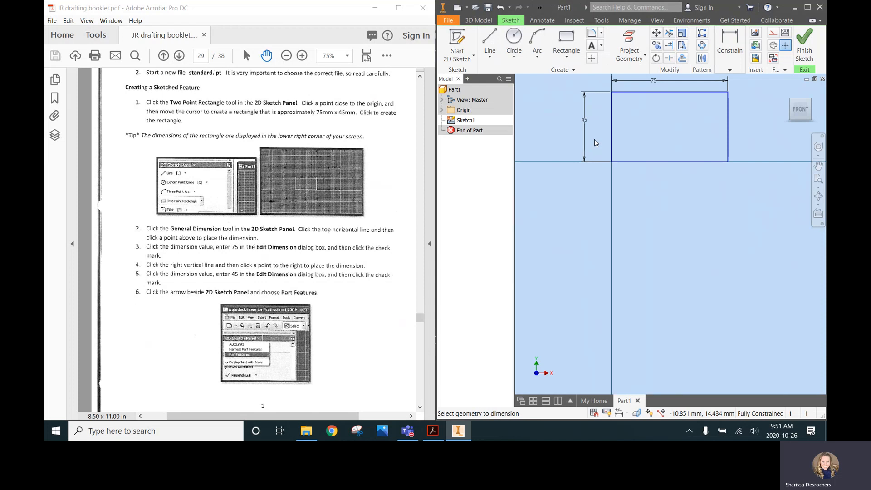
{"action": "left_click", "coordinate": [566, 40]}
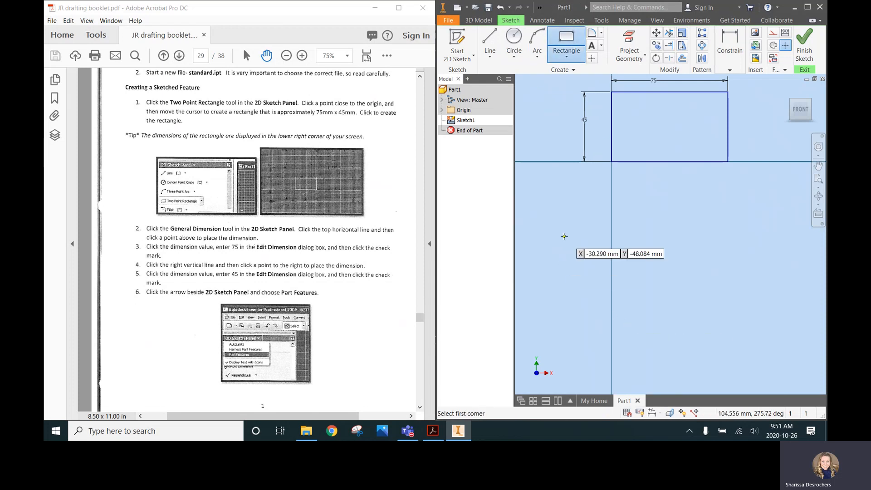
{"action": "left_click", "coordinate": [564, 236]}
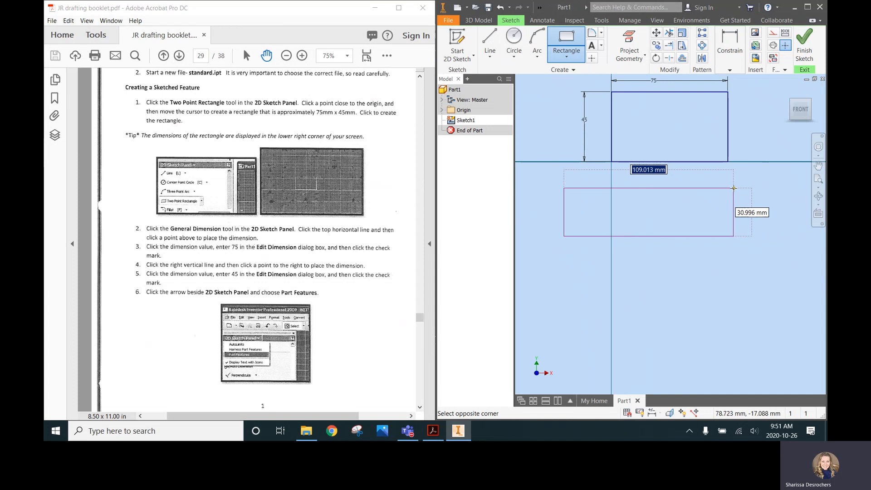
{"action": "key", "text": "Escape"}
{"action": "key", "text": "Escape"}
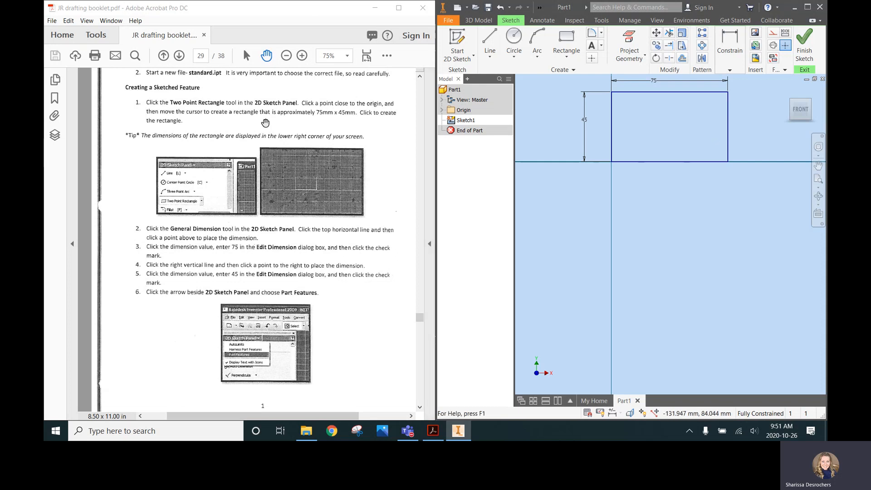
Look up the booklet's extrusion instructions and finish the rectangle sketch.
{"action": "scroll", "coordinate": [186, 235], "scroll_direction": "down", "scroll_amount": 1}
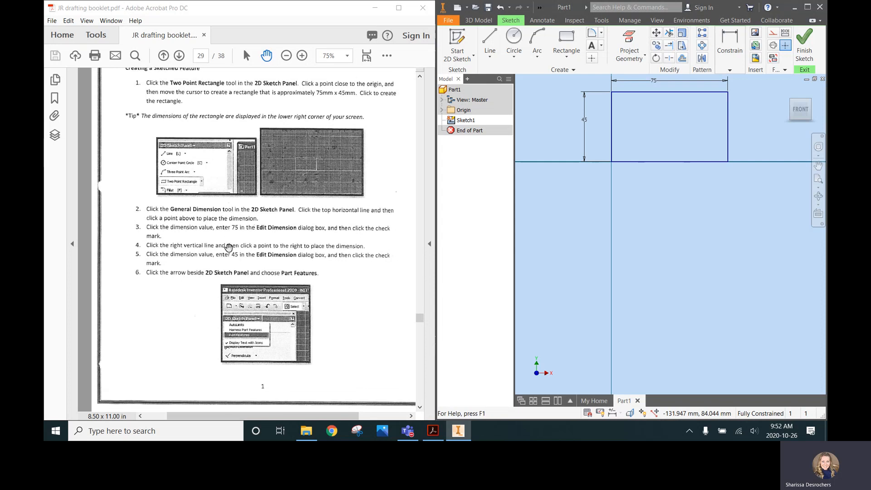
{"action": "scroll", "coordinate": [216, 241], "scroll_direction": "down", "scroll_amount": 1}
{"action": "scroll", "coordinate": [216, 240], "scroll_direction": "down", "scroll_amount": 10}
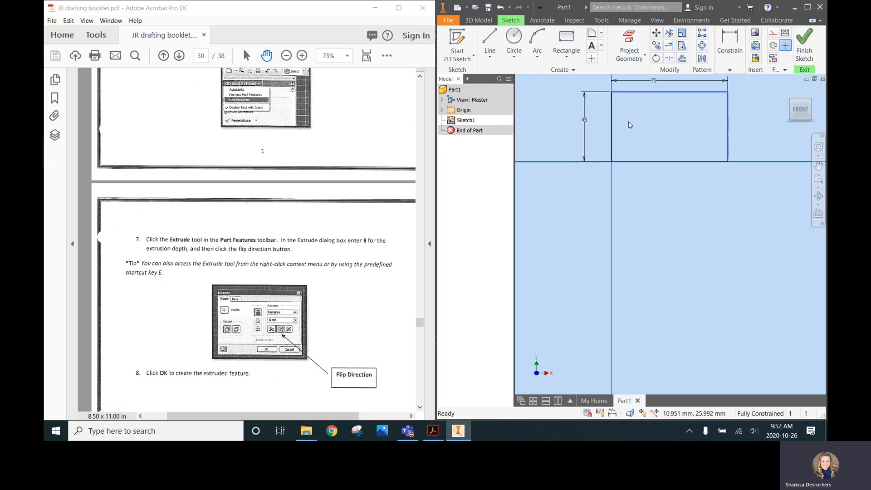
{"action": "left_click", "coordinate": [805, 46]}
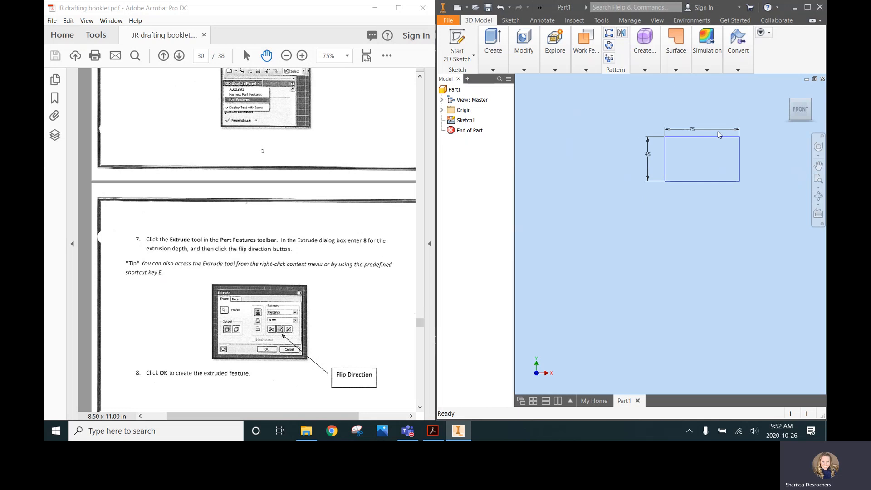
{"action": "scroll", "coordinate": [743, 124], "scroll_direction": "up", "scroll_amount": 3}
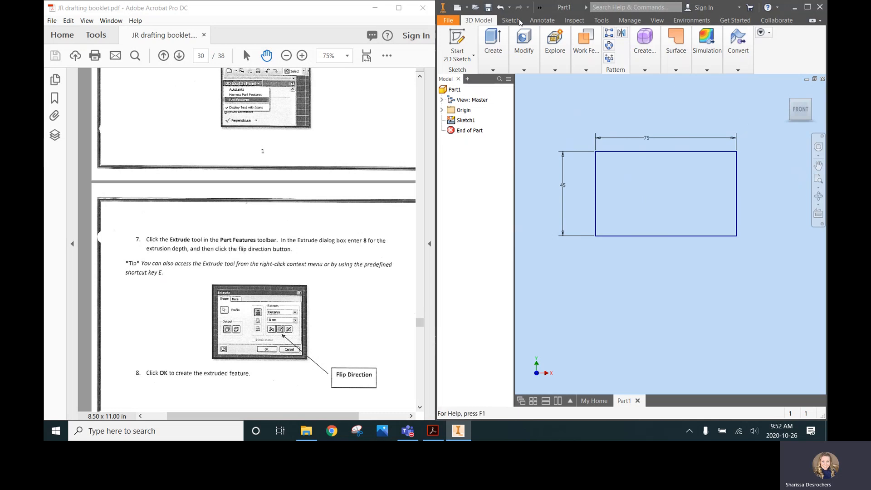
Extrude the rectangle 8 mm as a solid in the default forward direction, after trying the flipped and symmetric directions.
{"action": "left_click", "coordinate": [492, 45]}
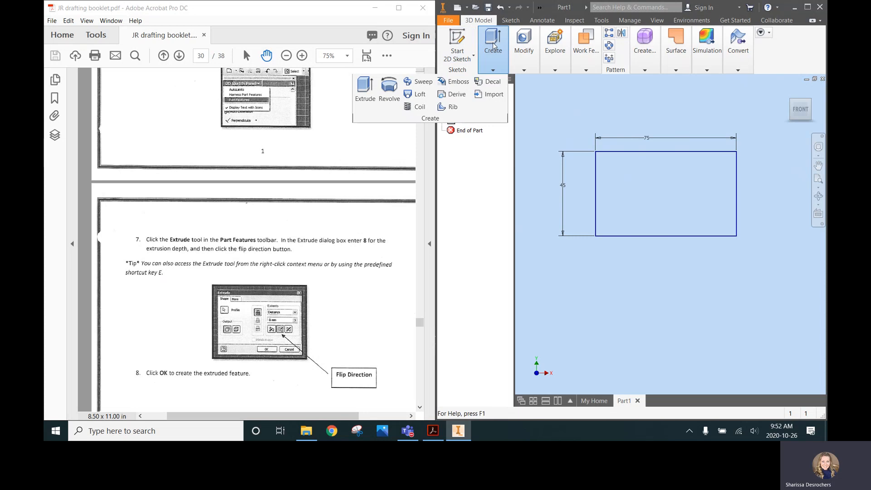
{"action": "left_click", "coordinate": [365, 91]}
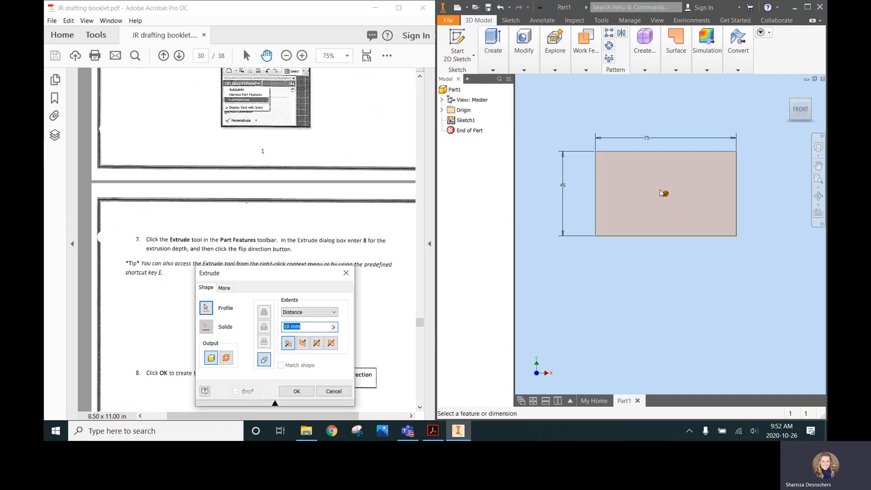
{"action": "left_click", "coordinate": [820, 197]}
{"action": "left_click_drag", "start_coordinate": [742, 172], "coordinate": [754, 109]}
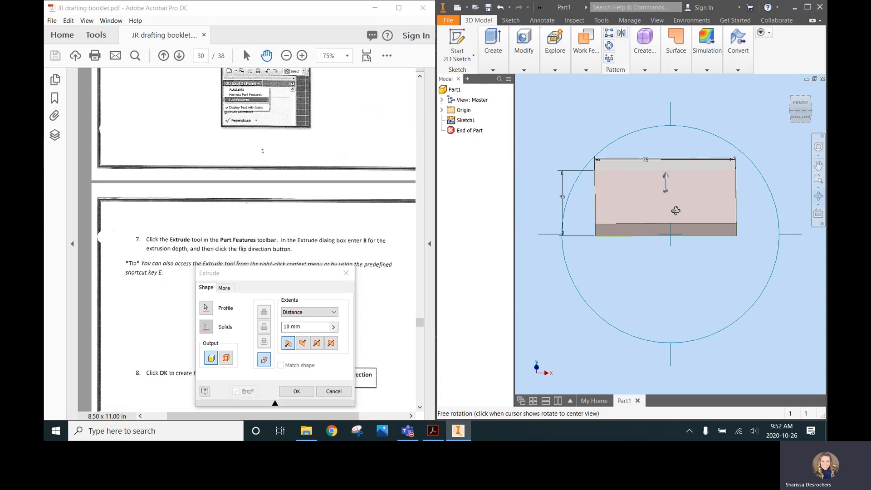
{"action": "left_click_drag", "start_coordinate": [277, 277], "coordinate": [521, 90]}
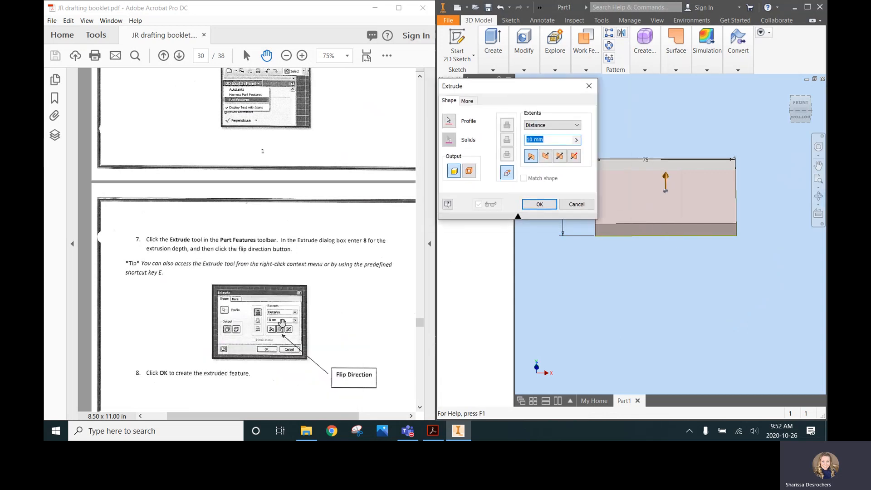
{"action": "left_click_drag", "start_coordinate": [551, 143], "coordinate": [527, 139]}
{"action": "type", "text": "8"}
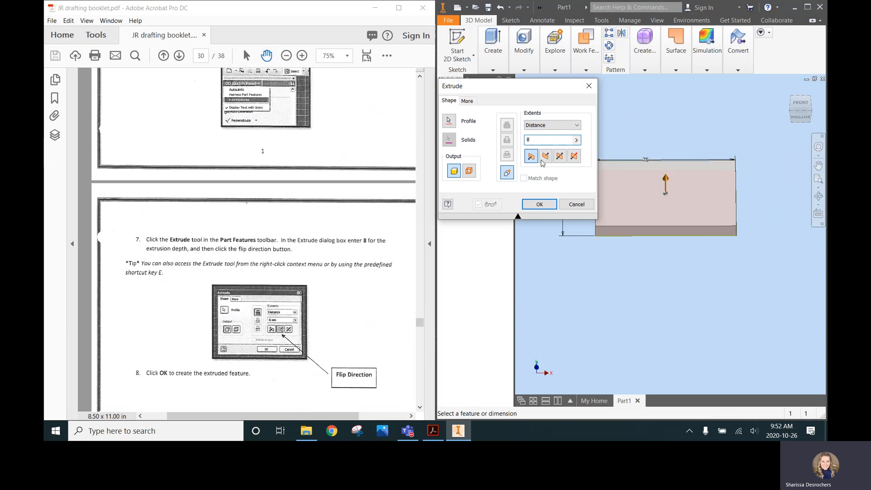
{"action": "left_click", "coordinate": [545, 157]}
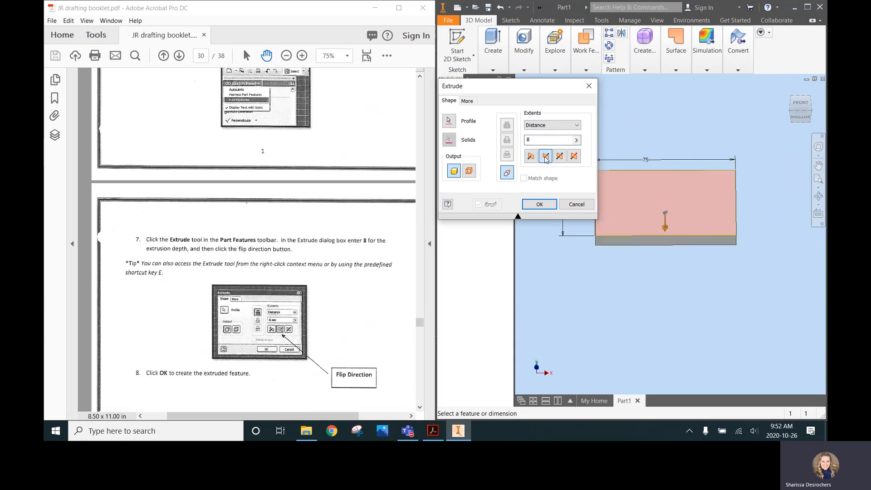
{"action": "left_click", "coordinate": [531, 156]}
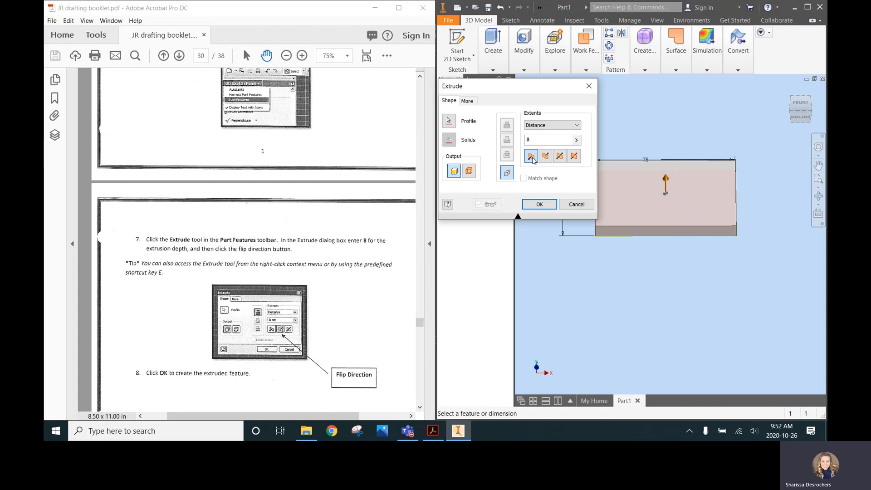
{"action": "left_click", "coordinate": [562, 159]}
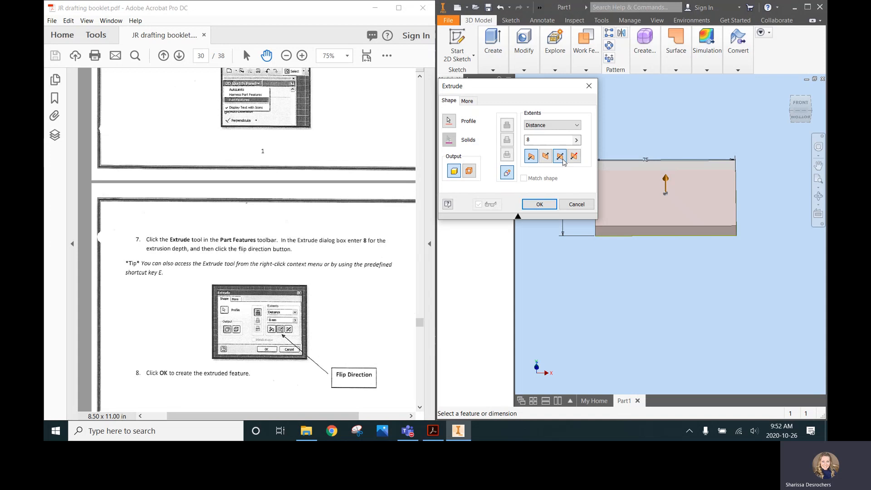
{"action": "left_click", "coordinate": [532, 157]}
{"action": "left_click", "coordinate": [549, 208]}
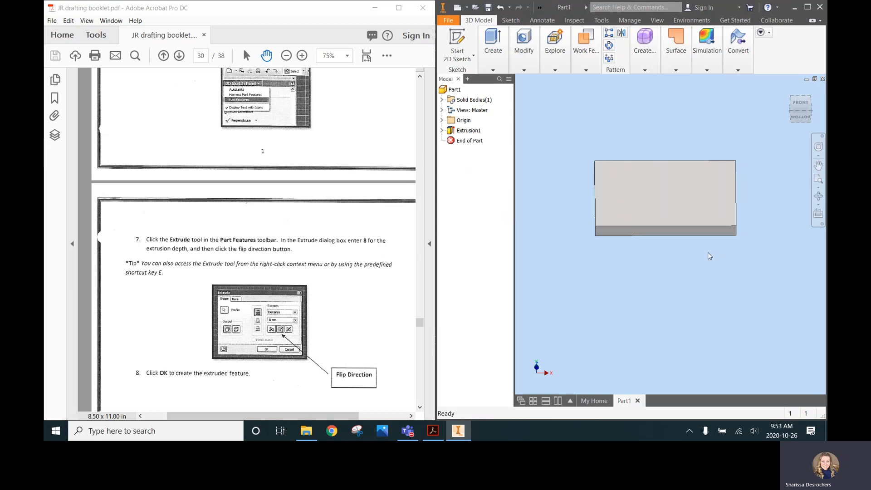
Read the booklet's Exercise 1 part (2) instructions for creating, dimensioning and extruding the second feature.
{"action": "scroll", "coordinate": [326, 269], "scroll_direction": "down", "scroll_amount": 3}
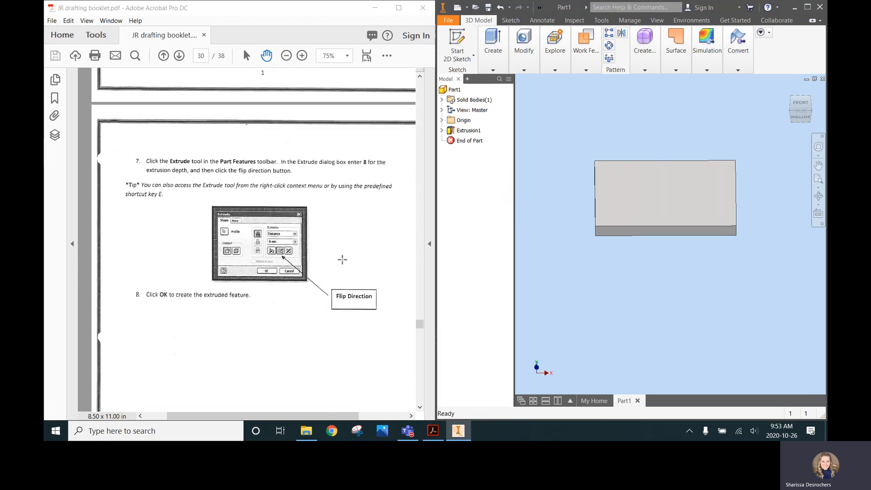
{"action": "scroll", "coordinate": [343, 260], "scroll_direction": "down", "scroll_amount": 12}
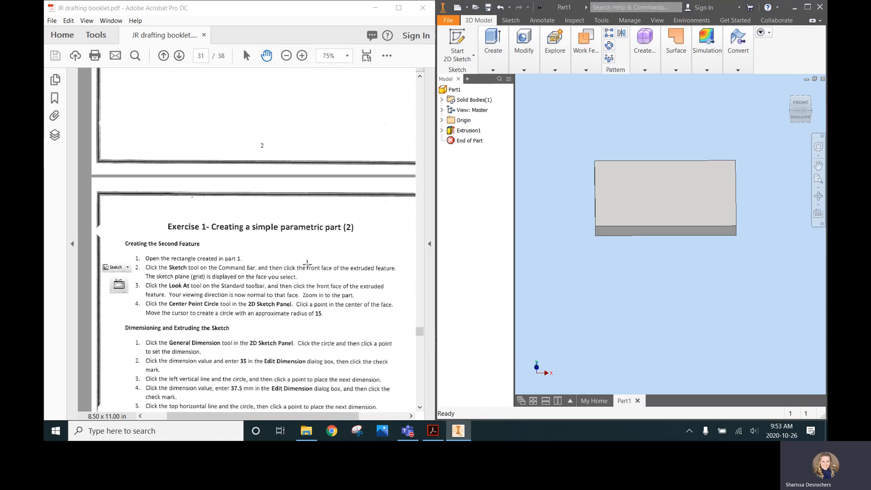
{"action": "scroll", "coordinate": [307, 265], "scroll_direction": "down", "scroll_amount": 5}
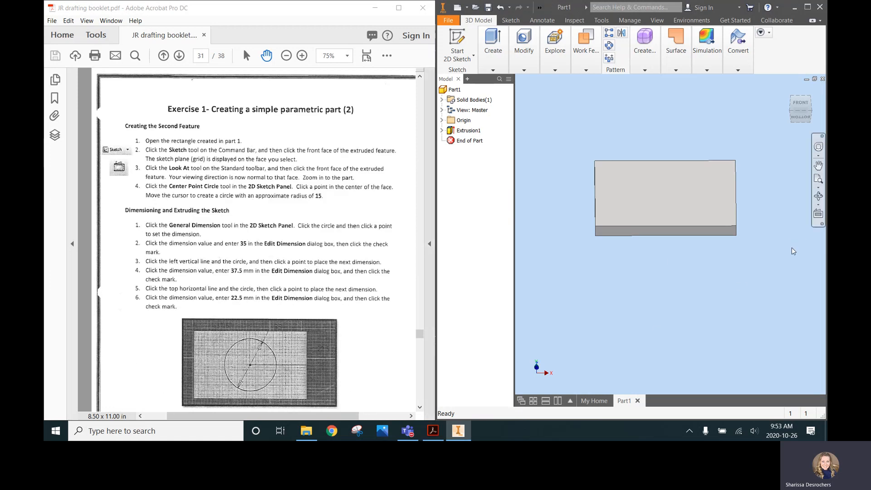
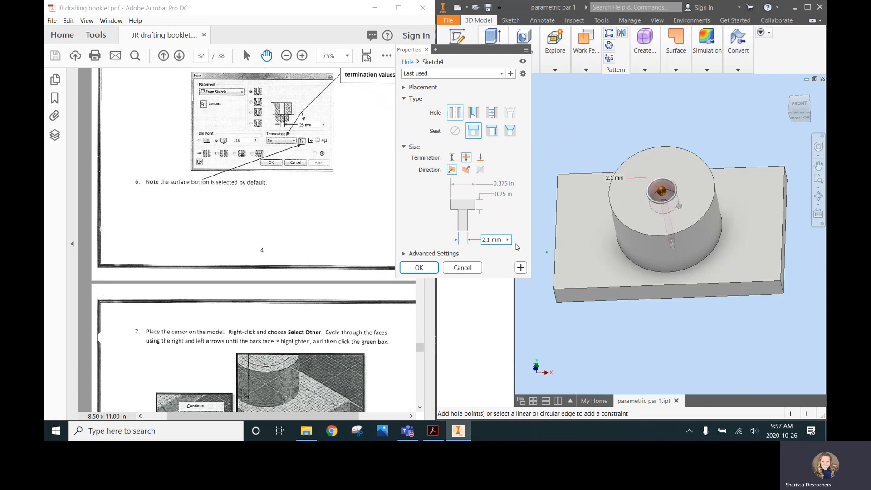
Try to create the counterbored hole in the cylinder with a 25 mm hole diameter and Through All termination.
{"action": "left_click_drag", "start_coordinate": [503, 240], "coordinate": [478, 241]}
{"action": "type", "text": "25"}
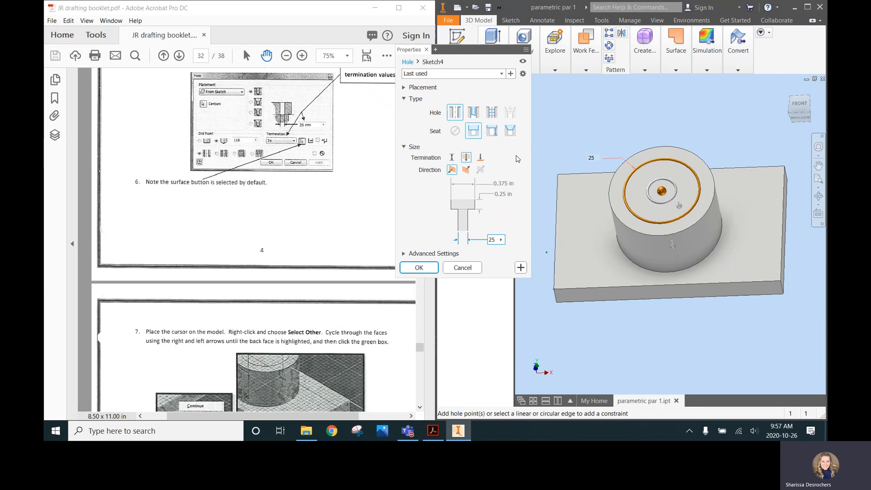
{"action": "left_click", "coordinate": [467, 159]}
{"action": "left_click", "coordinate": [320, 155]}
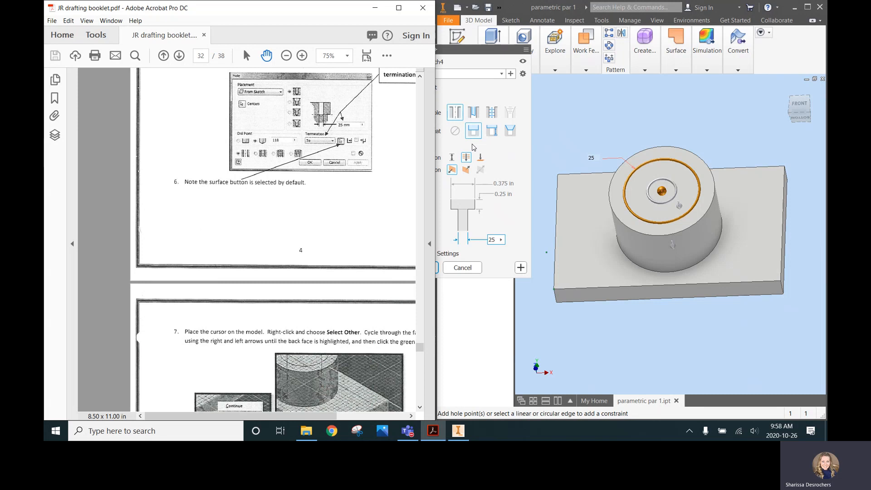
{"action": "left_click", "coordinate": [469, 93]}
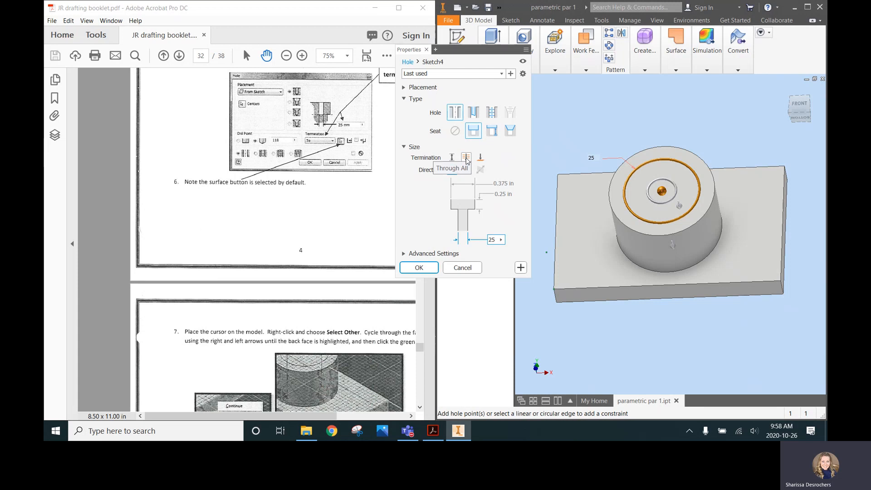
{"action": "left_click", "coordinate": [419, 268]}
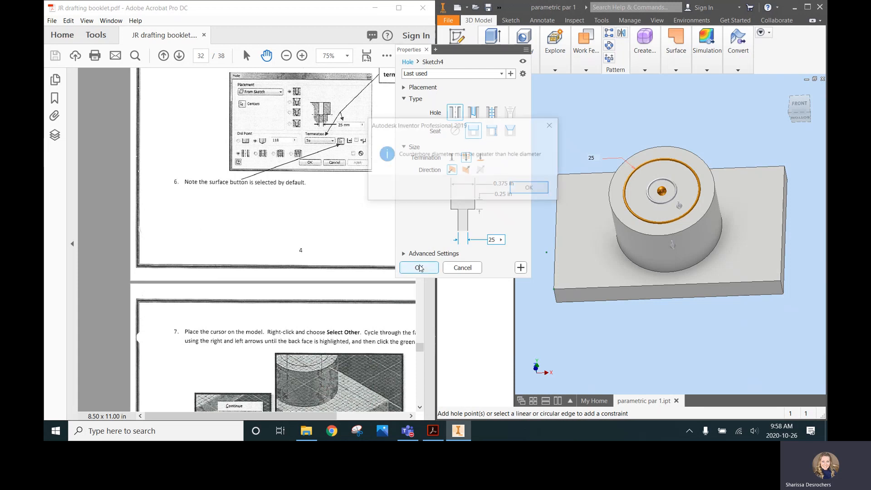
{"action": "left_click", "coordinate": [513, 190]}
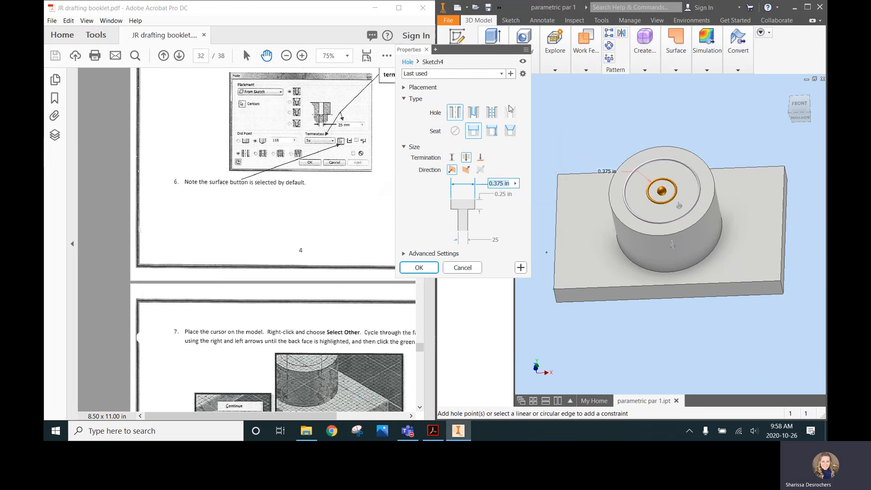
Change the hole in the cylinder to a simple hole with no seat and create it with Through All termination.
{"action": "left_click", "coordinate": [474, 112]}
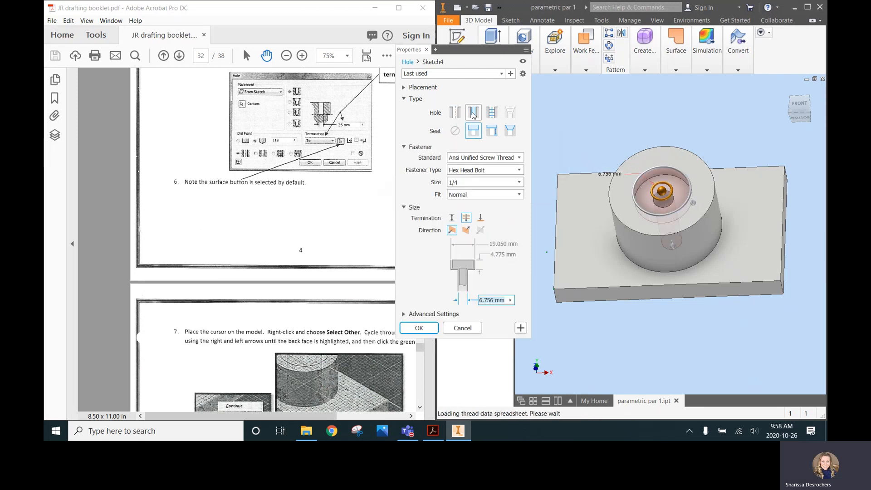
{"action": "left_click", "coordinate": [456, 113]}
{"action": "left_click", "coordinate": [455, 131]}
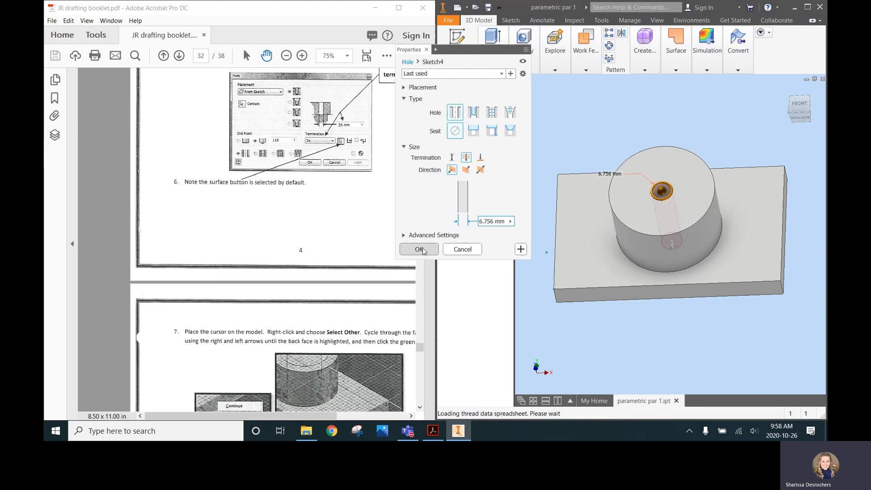
{"action": "left_click", "coordinate": [422, 249]}
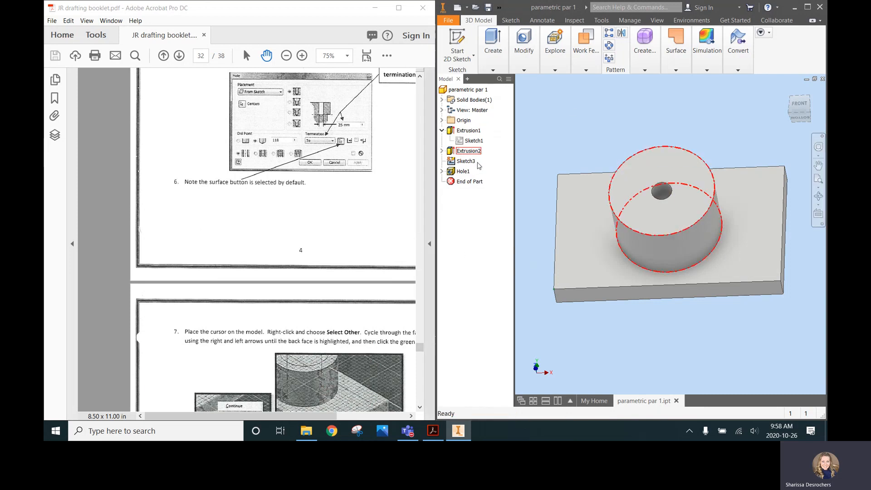
Edit the hole through the cylinder and set its diameter to 25 mm.
{"action": "double_click", "coordinate": [460, 172]}
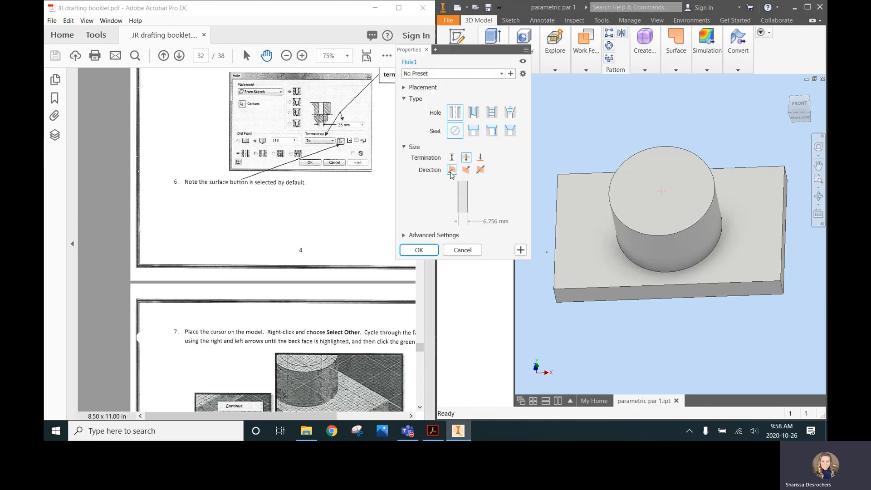
{"action": "left_click_drag", "start_coordinate": [505, 222], "coordinate": [453, 222]}
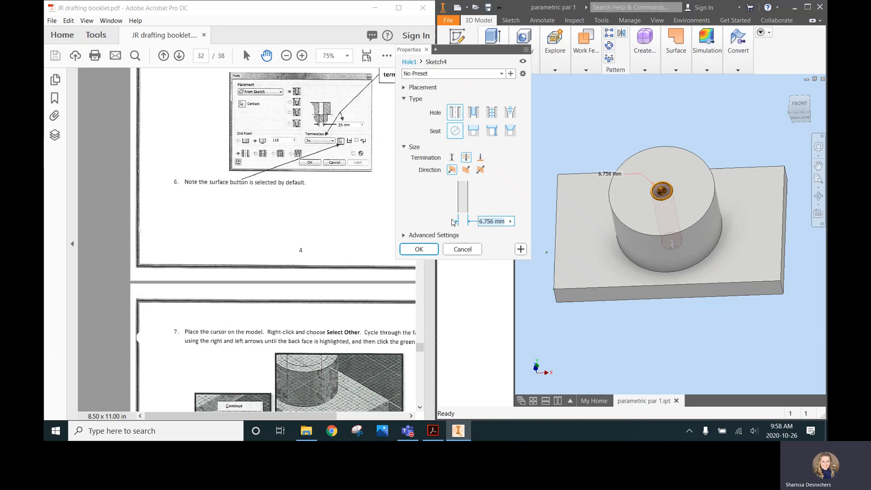
{"action": "type", "text": "25"}
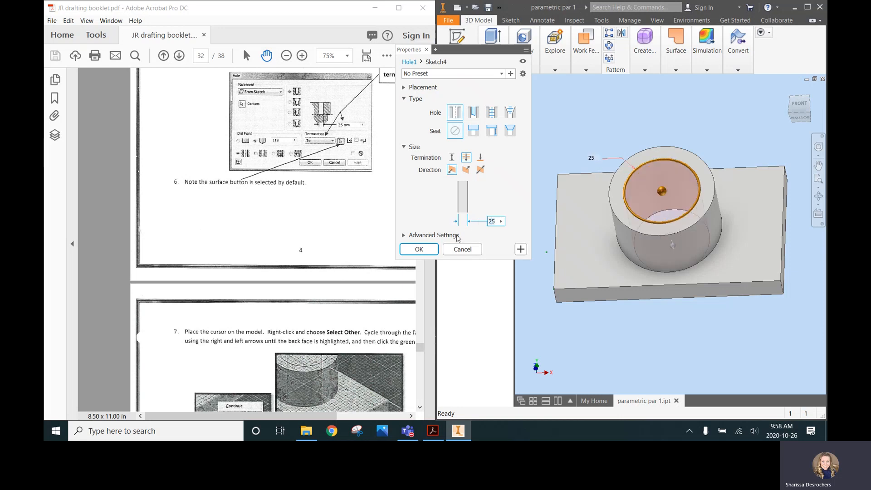
{"action": "left_click", "coordinate": [419, 249]}
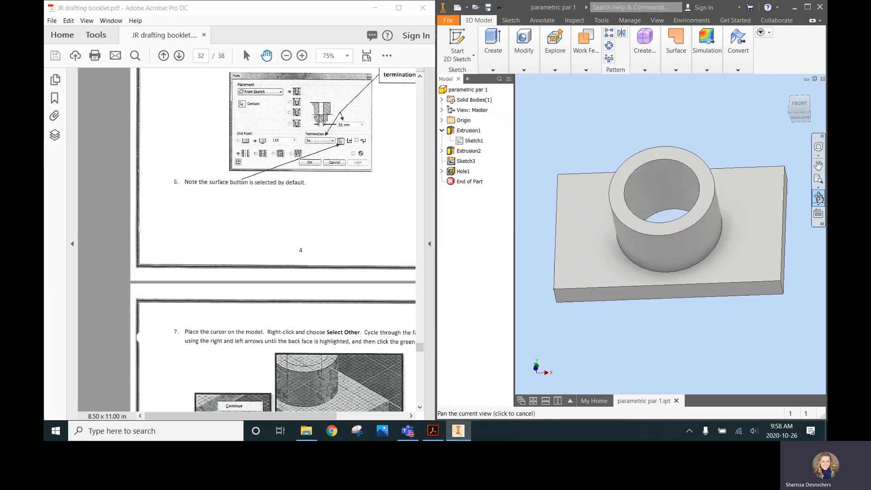
{"action": "left_click", "coordinate": [820, 196]}
{"action": "left_click_drag", "start_coordinate": [696, 231], "coordinate": [620, 276]}
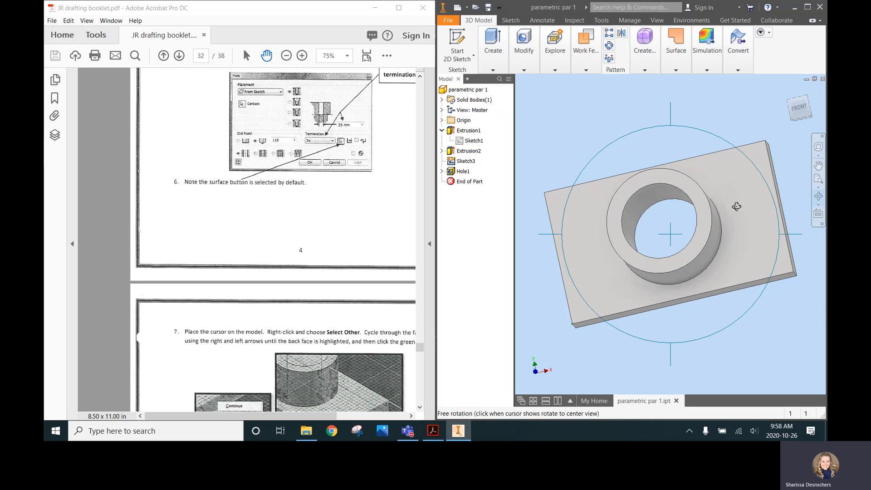
Sketch two center points on the base plate's front face, level with the hole's center and about 27 mm to either side of it.
{"action": "left_click_drag", "start_coordinate": [712, 276], "coordinate": [739, 288]}
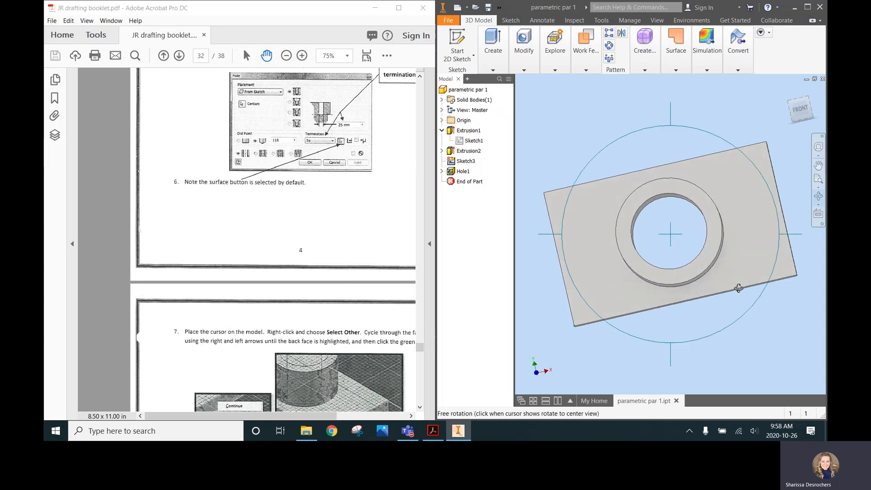
{"action": "scroll", "coordinate": [317, 272], "scroll_direction": "down", "scroll_amount": 10}
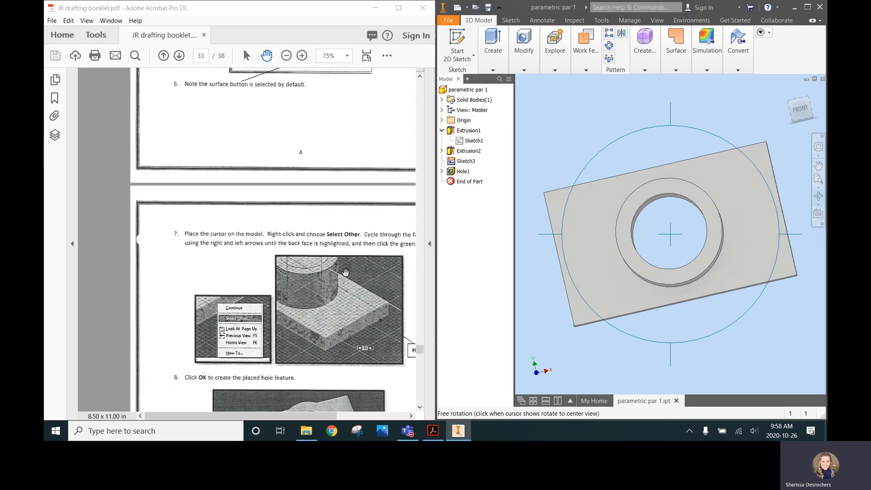
{"action": "scroll", "coordinate": [317, 272], "scroll_direction": "down", "scroll_amount": 6}
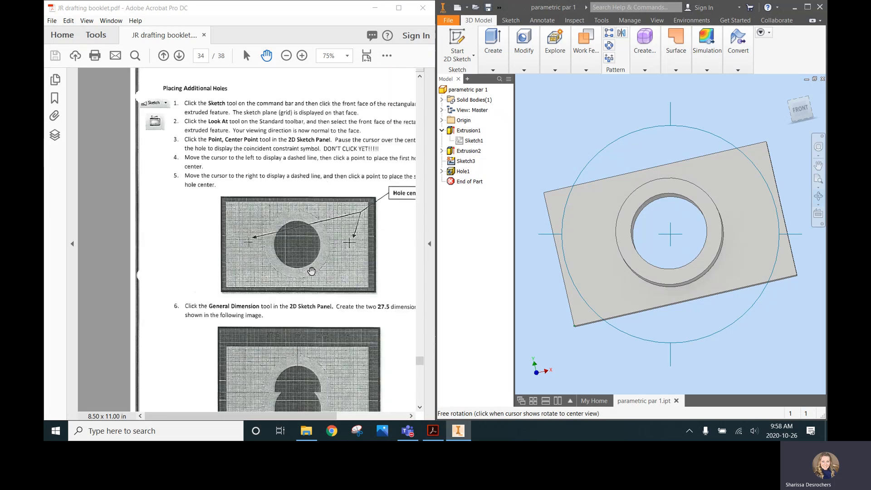
{"action": "left_click", "coordinate": [463, 40]}
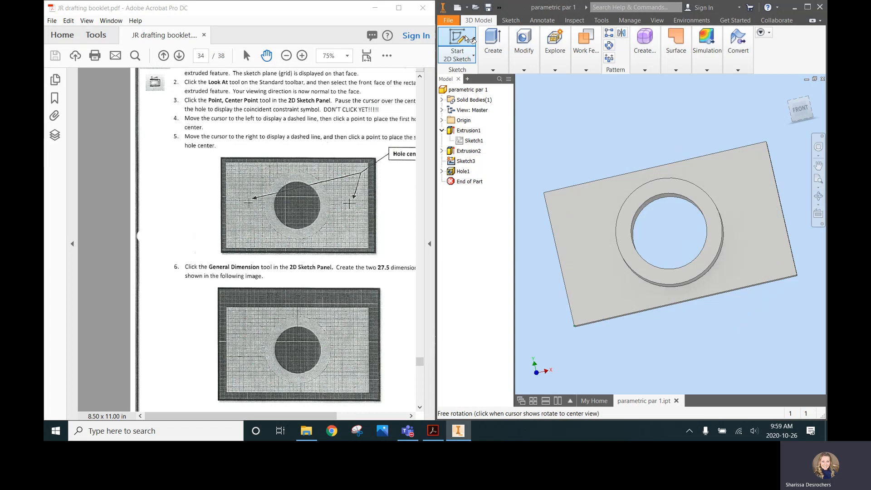
{"action": "left_click", "coordinate": [741, 189]}
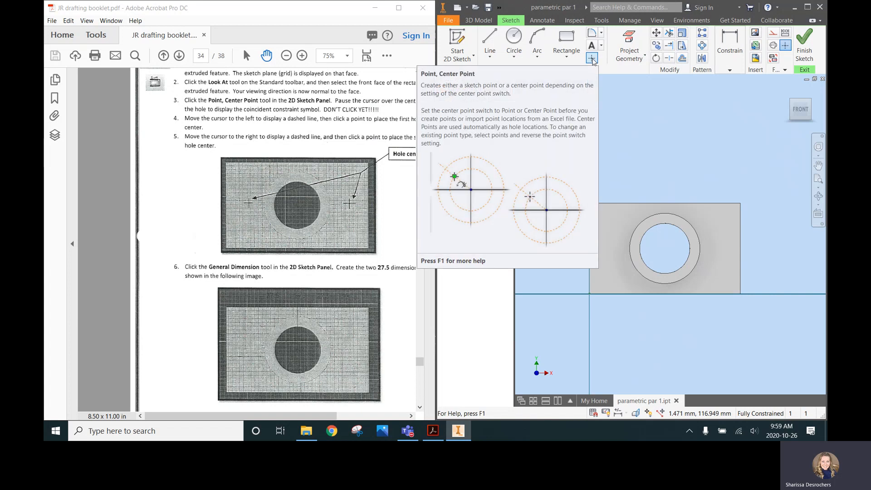
{"action": "left_click", "coordinate": [592, 58]}
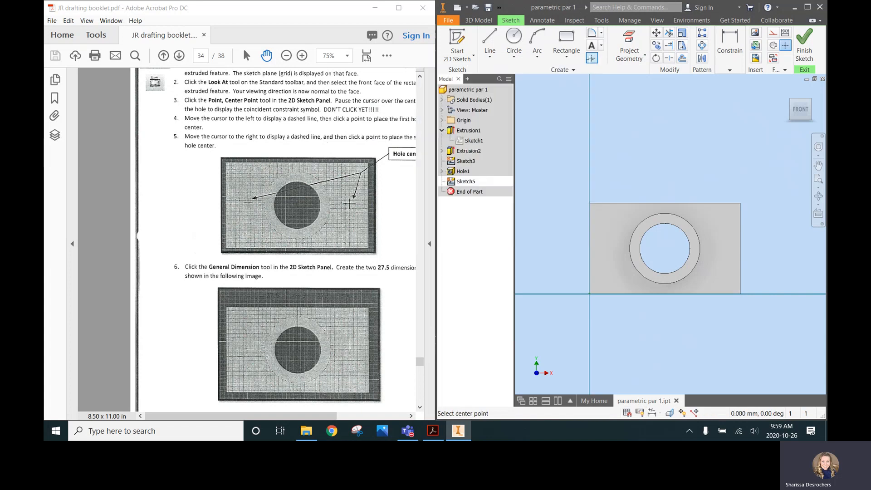
{"action": "left_click", "coordinate": [610, 248]}
{"action": "left_click", "coordinate": [720, 248]}
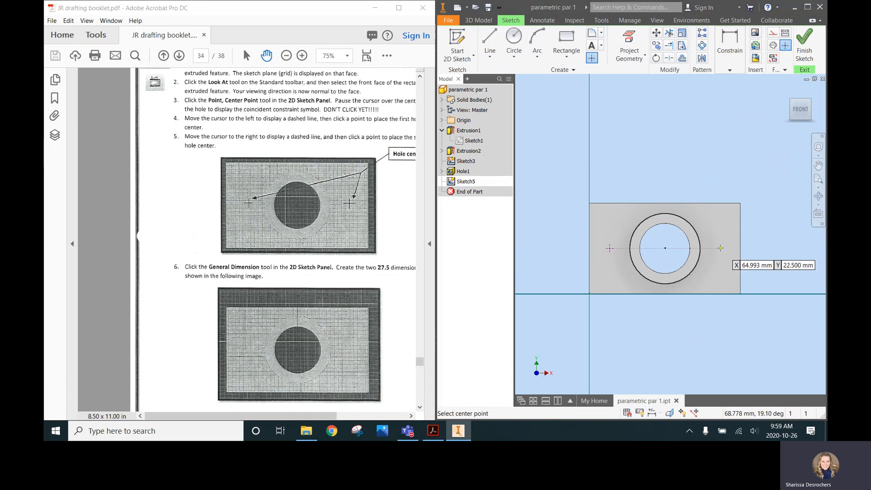
Dimension the left center point horizontally from the large hole's center at 27.5 mm.
{"action": "left_click", "coordinate": [730, 45]}
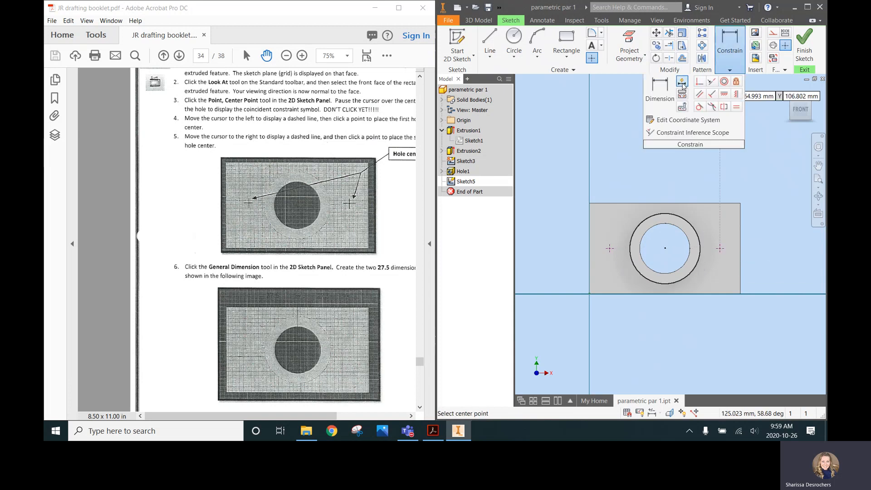
{"action": "left_click", "coordinate": [662, 91]}
{"action": "scroll", "coordinate": [361, 282], "scroll_direction": "down", "scroll_amount": 1}
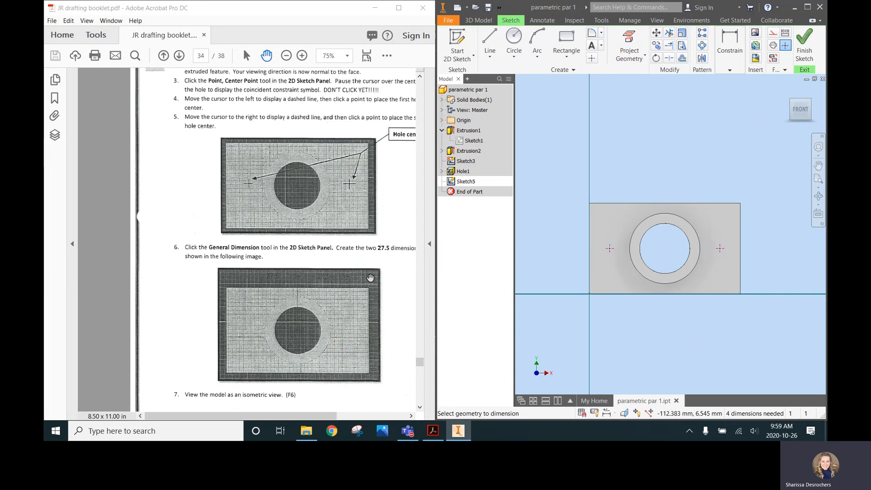
{"action": "left_click", "coordinate": [648, 231]}
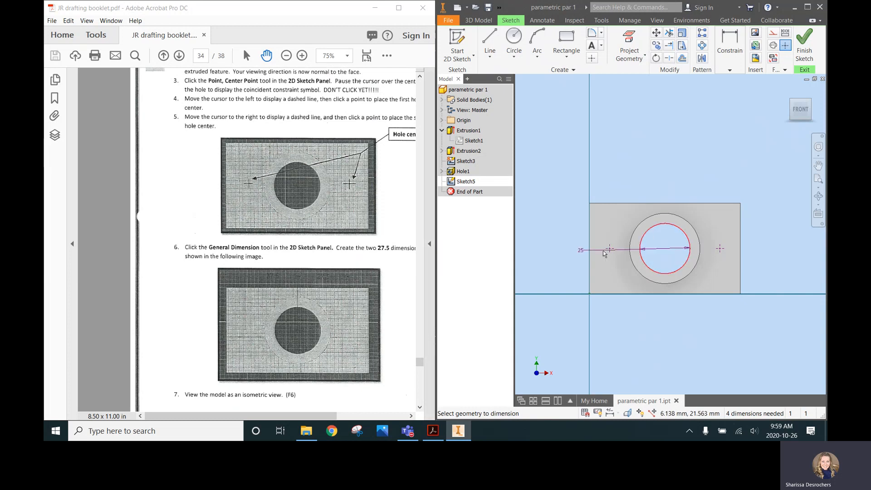
{"action": "left_click", "coordinate": [610, 249]}
{"action": "left_click", "coordinate": [614, 173]}
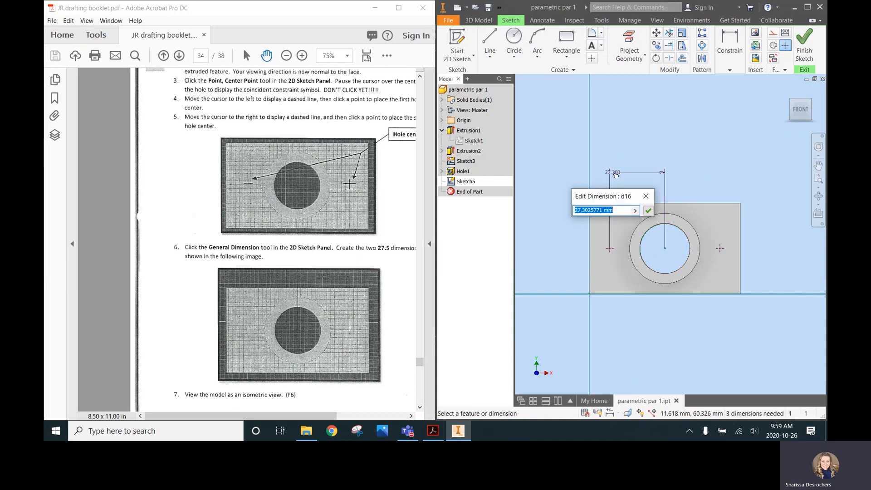
{"action": "type", "text": "27.5"}
{"action": "key", "text": "Return"}
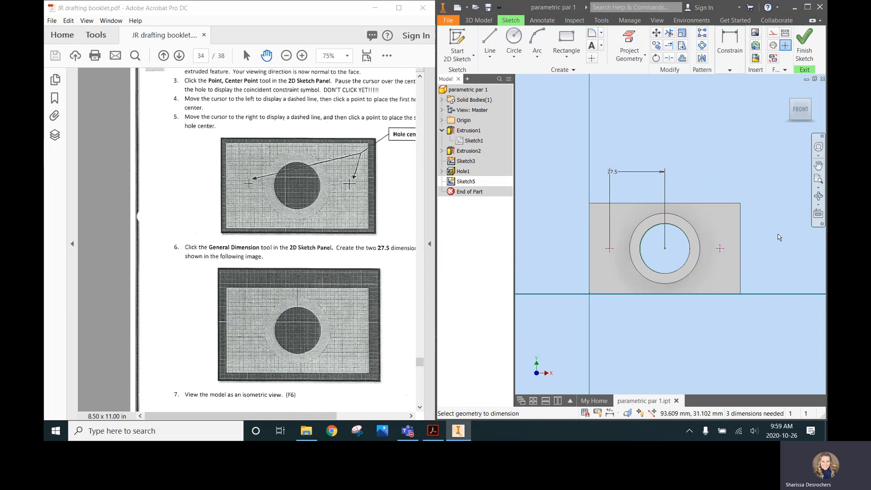
Dimension the right center point horizontally from the large hole's center at 27.5 mm.
{"action": "left_click", "coordinate": [685, 249]}
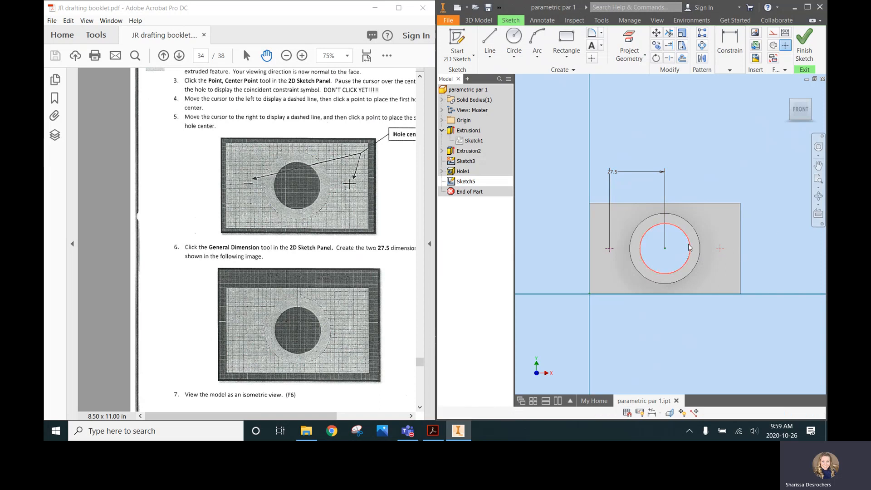
{"action": "left_click", "coordinate": [721, 249]}
{"action": "left_click", "coordinate": [701, 184]}
{"action": "type", "text": "7"}
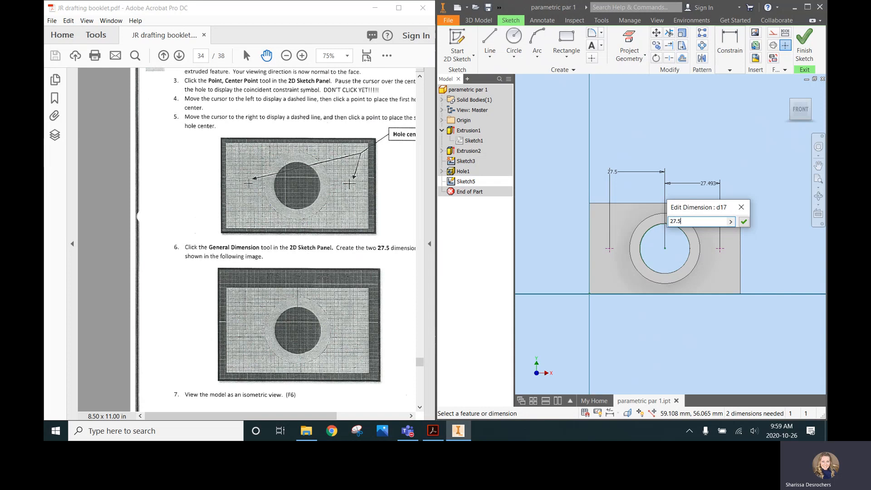
{"action": "type", "text": ".5"}
{"action": "key", "text": "Return"}
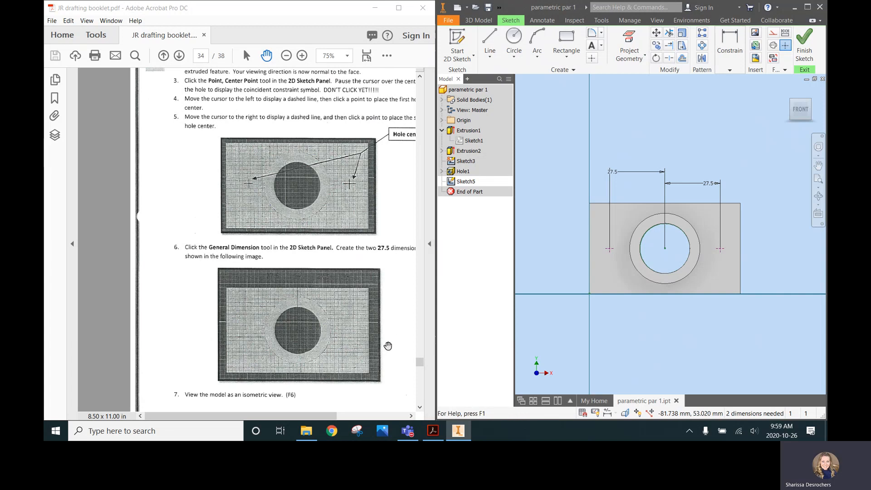
Check the booklet's dimensioning instructions and dimension the right center point vertically from the plate's upper edge, keeping the offered value.
{"action": "scroll", "coordinate": [364, 326], "scroll_direction": "up", "scroll_amount": 3}
{"action": "scroll", "coordinate": [364, 326], "scroll_direction": "up", "scroll_amount": 15}
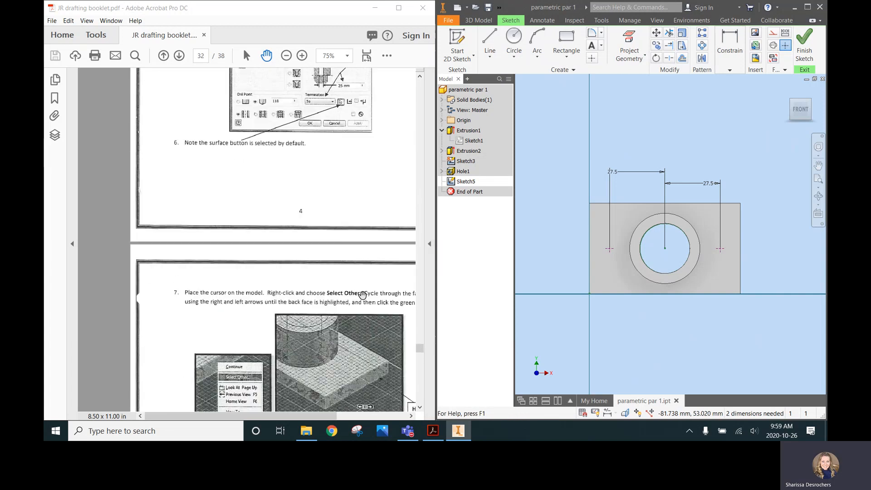
{"action": "scroll", "coordinate": [363, 296], "scroll_direction": "up", "scroll_amount": 10}
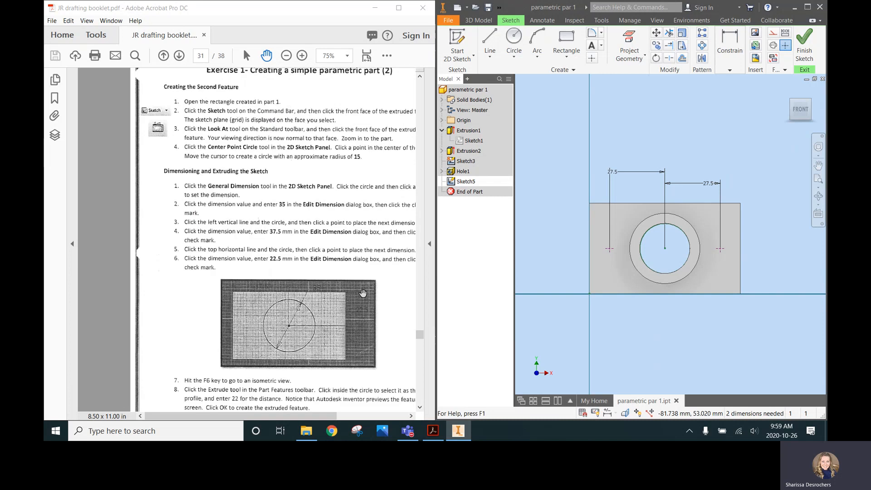
{"action": "scroll", "coordinate": [359, 289], "scroll_direction": "up", "scroll_amount": 3}
{"action": "scroll", "coordinate": [363, 288], "scroll_direction": "down", "scroll_amount": 9}
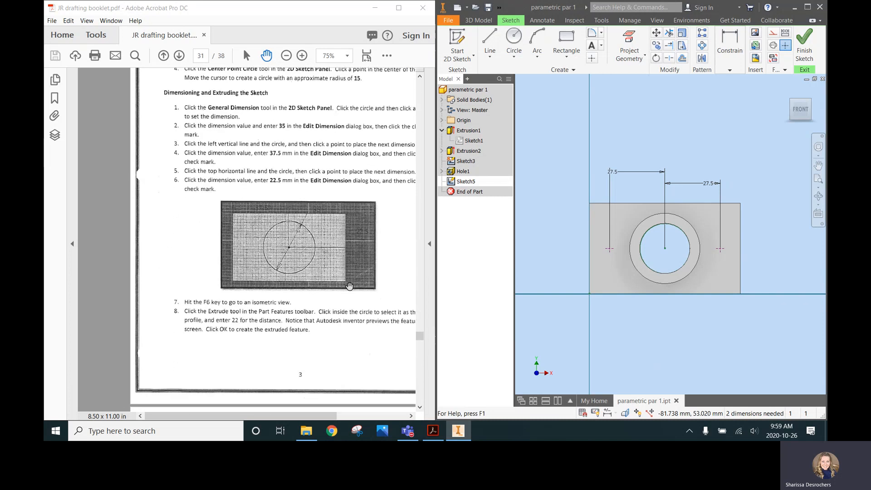
{"action": "scroll", "coordinate": [394, 311], "scroll_direction": "down", "scroll_amount": 8}
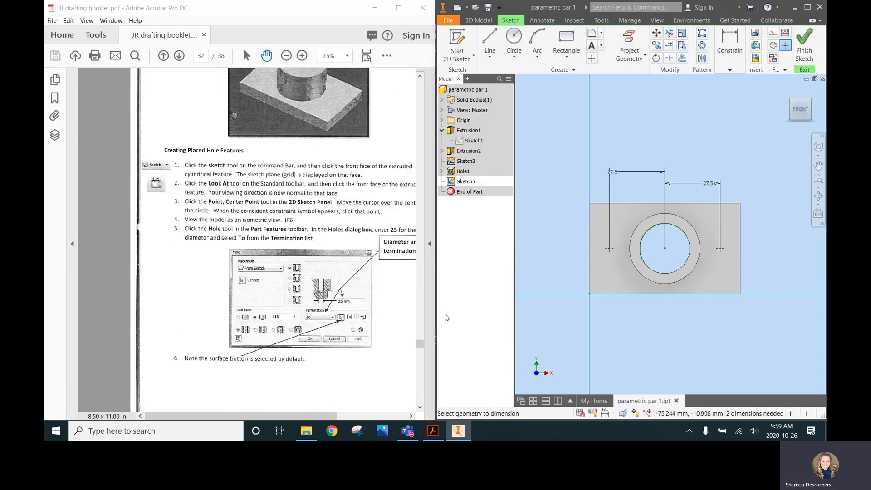
{"action": "left_click", "coordinate": [730, 42]}
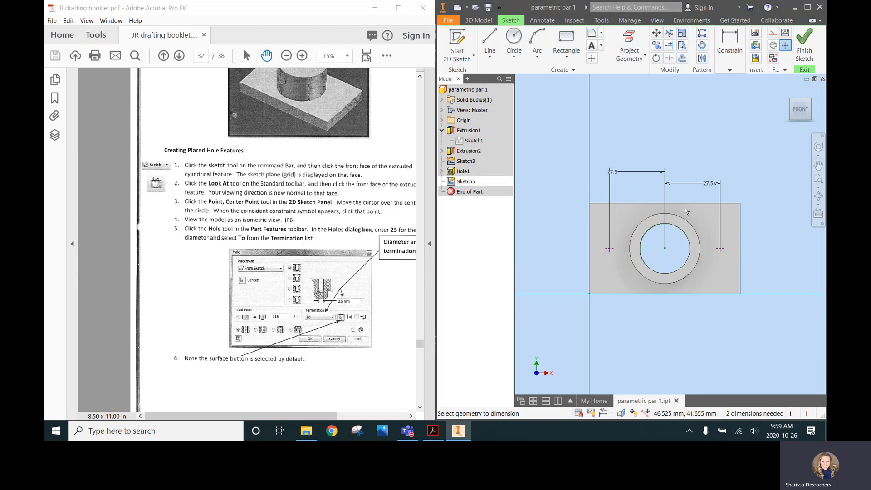
{"action": "left_click", "coordinate": [702, 204]}
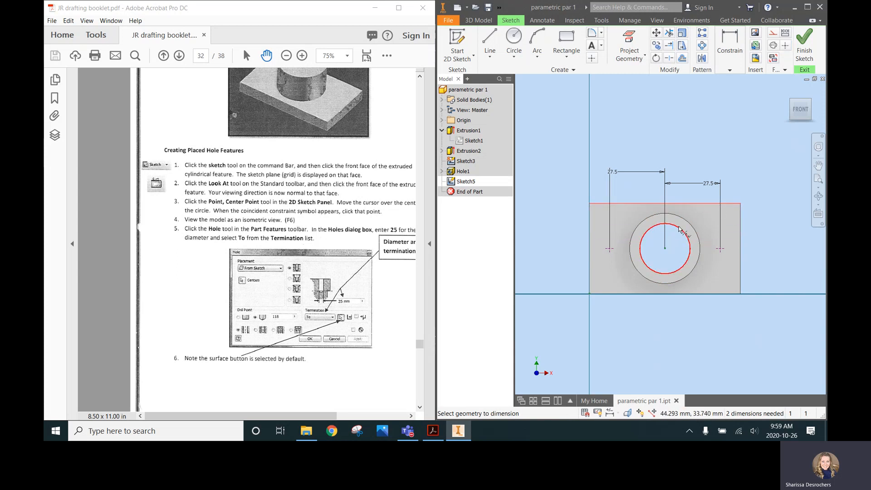
{"action": "left_click", "coordinate": [720, 248]}
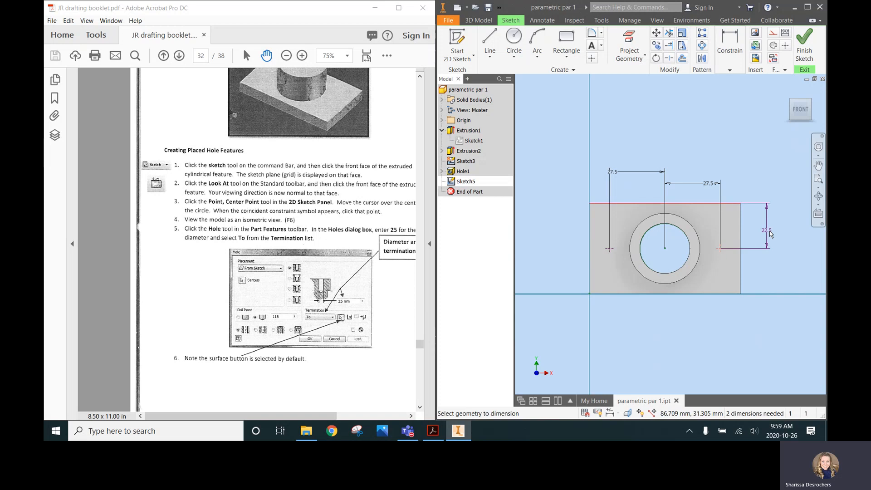
{"action": "left_click", "coordinate": [776, 235]}
{"action": "left_click", "coordinate": [810, 271]}
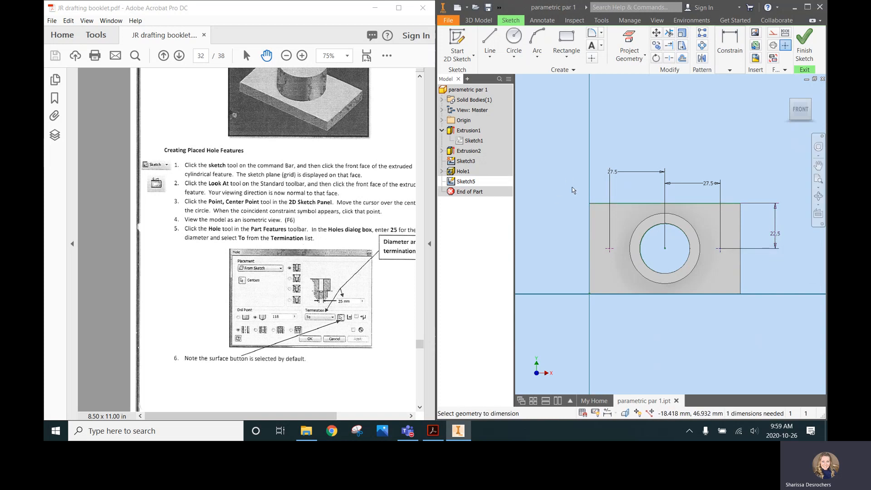
Dimension the left center point vertically from the plate's upper edge, keeping the offered value, and finish the sketch.
{"action": "left_click", "coordinate": [603, 203]}
{"action": "left_click", "coordinate": [610, 248]}
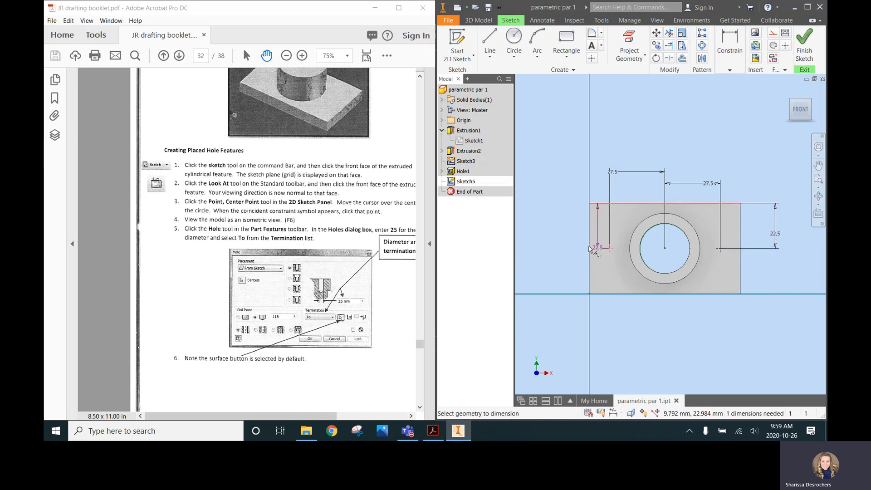
{"action": "left_click", "coordinate": [562, 243]}
{"action": "left_click", "coordinate": [596, 278]}
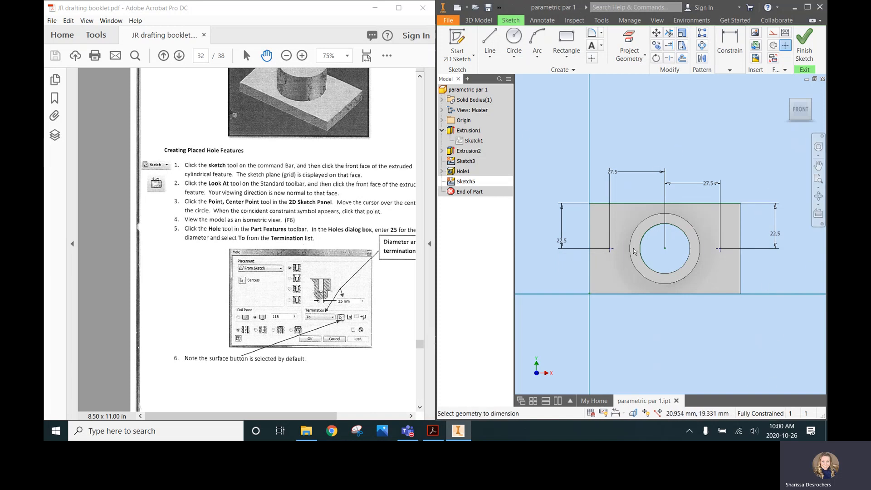
{"action": "left_click", "coordinate": [805, 46]}
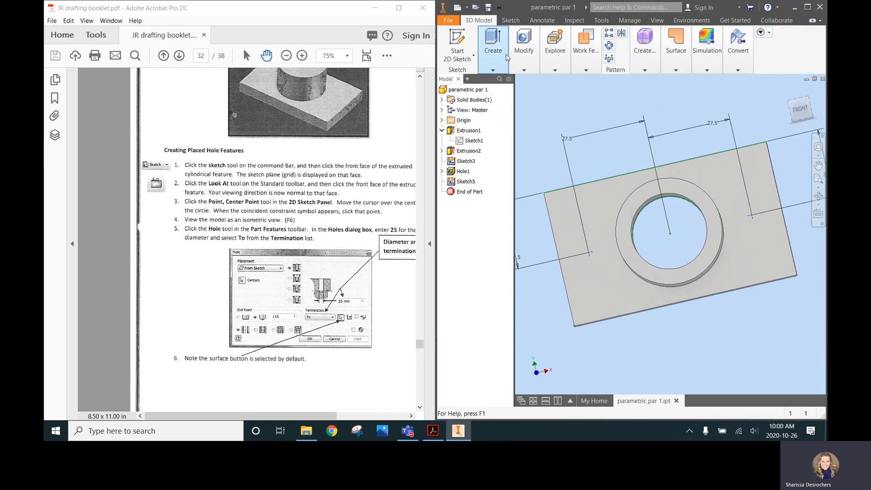
Create simple holes at both sketched center points with a diameter of 8.1 mm and Through All termination.
{"action": "left_click", "coordinate": [528, 66]}
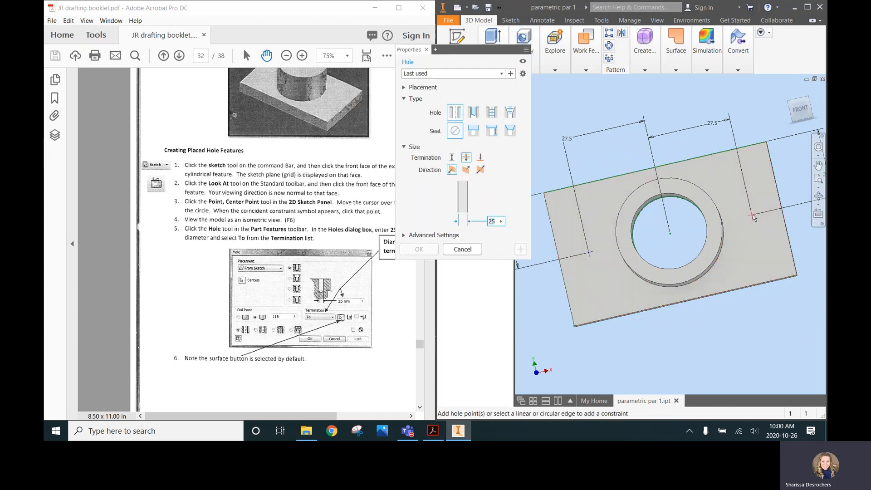
{"action": "left_click", "coordinate": [753, 214]}
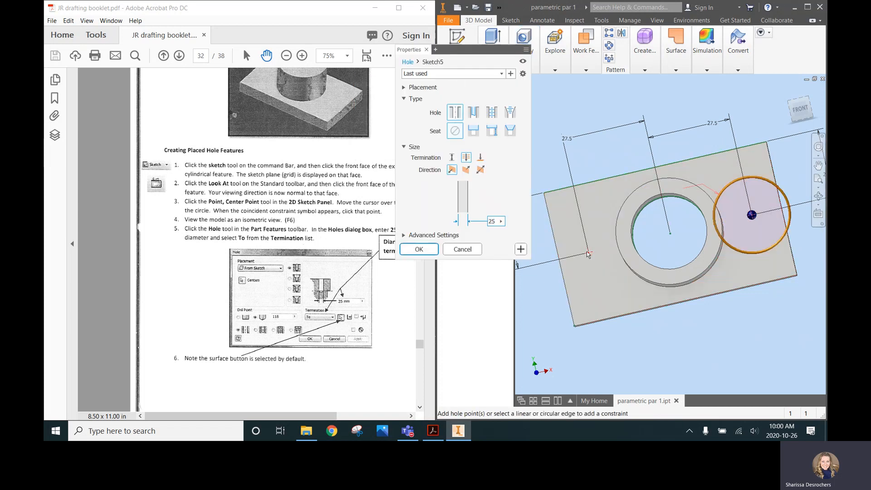
{"action": "left_click", "coordinate": [588, 253]}
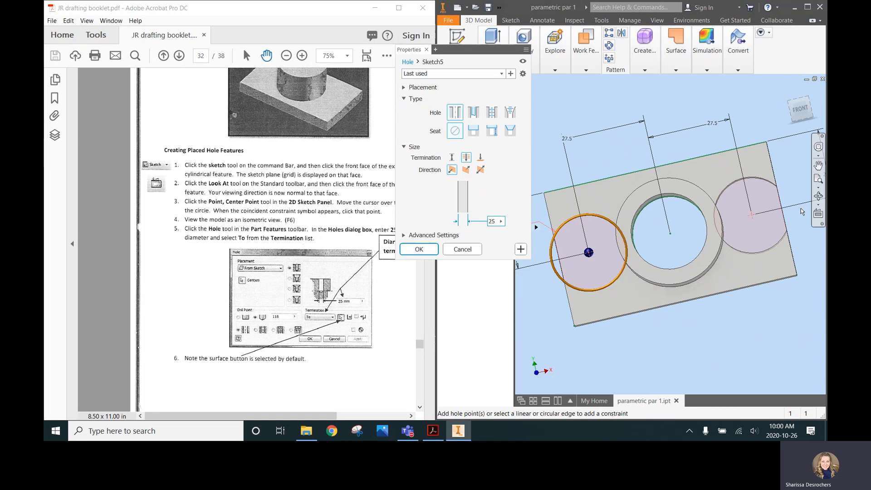
{"action": "scroll", "coordinate": [296, 270], "scroll_direction": "down", "scroll_amount": 15}
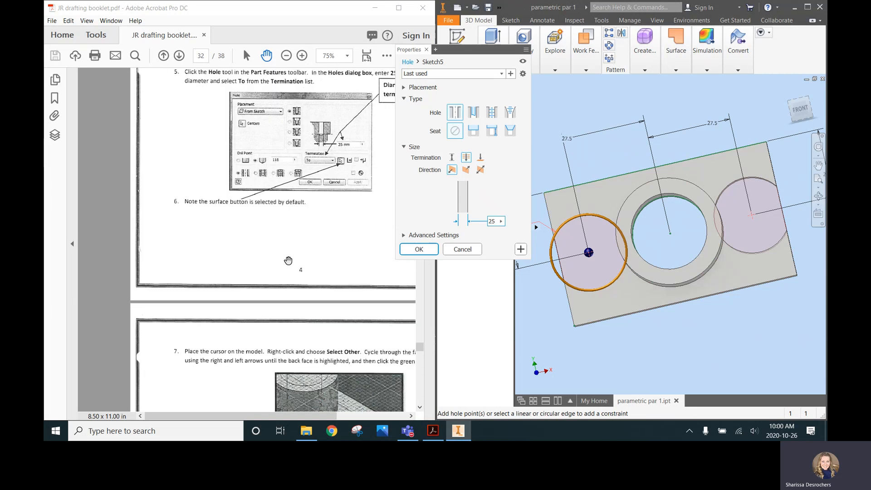
{"action": "scroll", "coordinate": [257, 268], "scroll_direction": "down", "scroll_amount": 10}
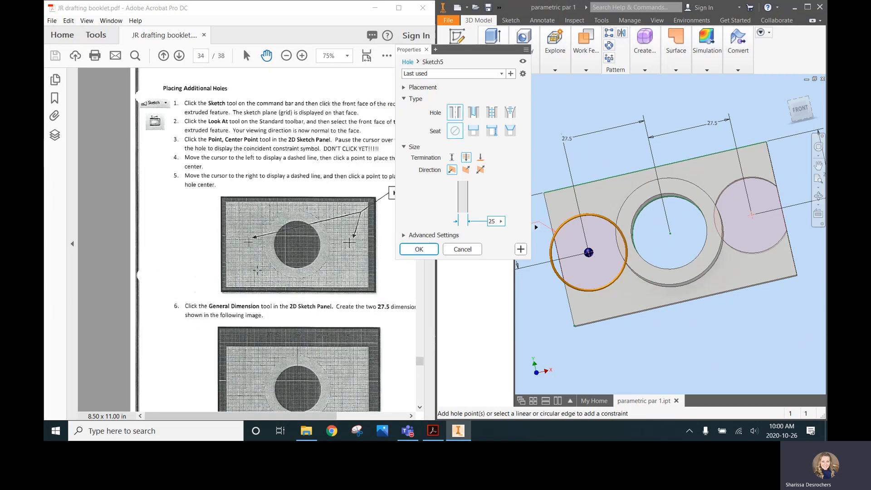
{"action": "scroll", "coordinate": [258, 271], "scroll_direction": "down", "scroll_amount": 10}
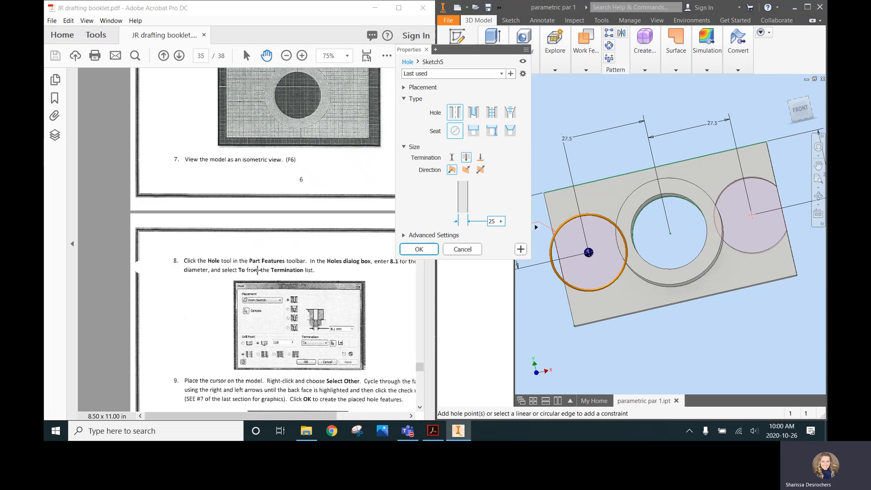
{"action": "scroll", "coordinate": [257, 271], "scroll_direction": "down", "scroll_amount": 3}
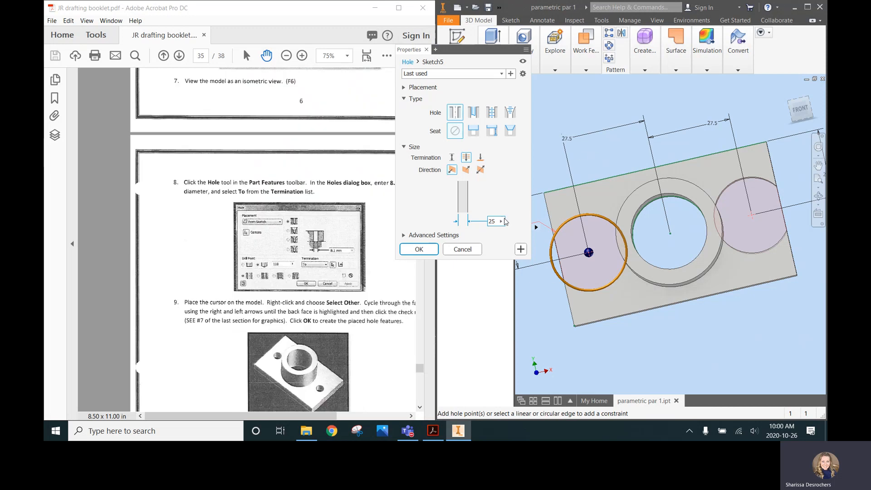
{"action": "double_click", "coordinate": [492, 221]}
{"action": "type", "text": "8.1"}
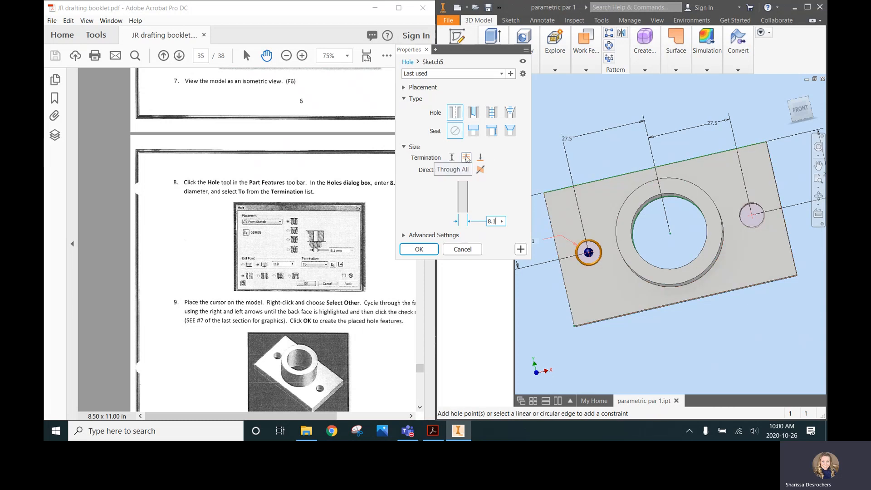
{"action": "left_click", "coordinate": [420, 249]}
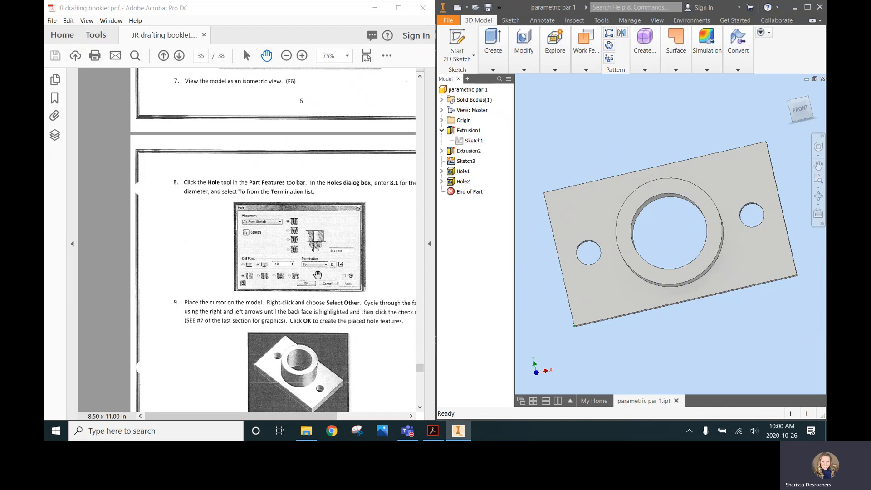
Consult the booklet's fillet instructions, set a constant fillet radius of 10 mm, and turn the part so the plate's corner edges are accessible.
{"action": "scroll", "coordinate": [314, 271], "scroll_direction": "down", "scroll_amount": 6}
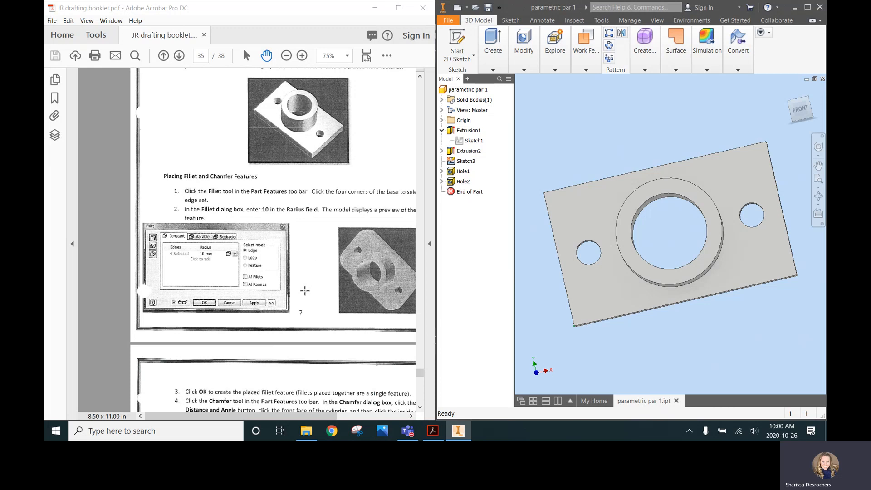
{"action": "scroll", "coordinate": [305, 290], "scroll_direction": "down", "scroll_amount": 1}
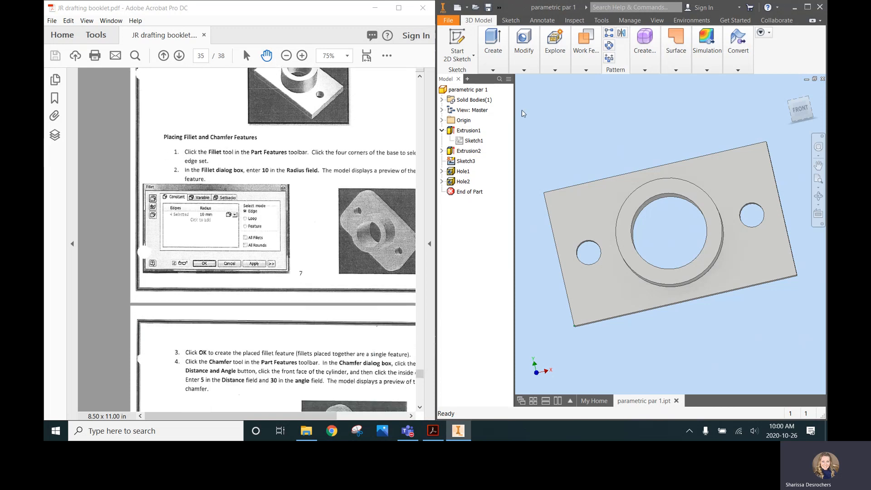
{"action": "left_click", "coordinate": [525, 70]}
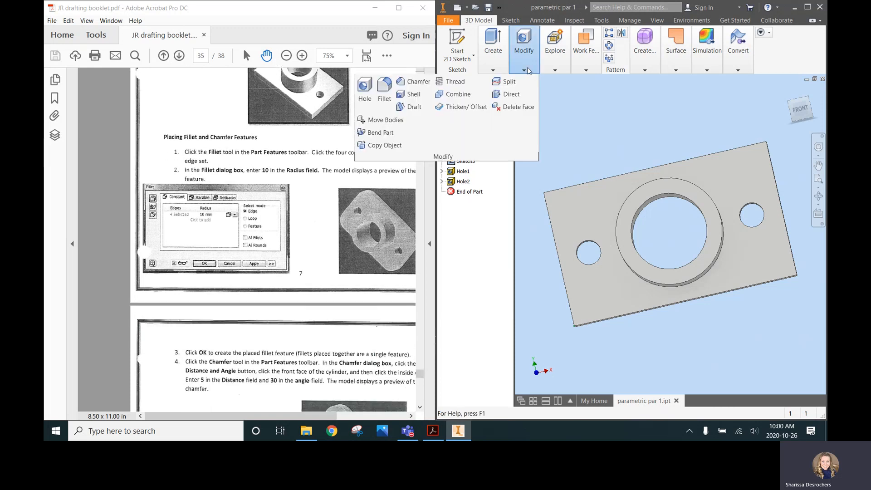
{"action": "left_click", "coordinate": [390, 89]}
{"action": "left_click", "coordinate": [435, 144]}
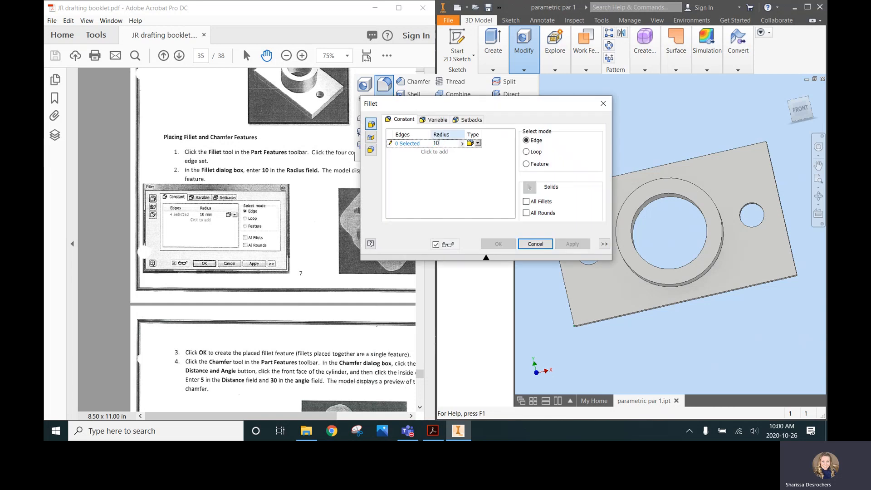
{"action": "left_click", "coordinate": [818, 196]}
{"action": "left_click_drag", "start_coordinate": [726, 195], "coordinate": [747, 157]}
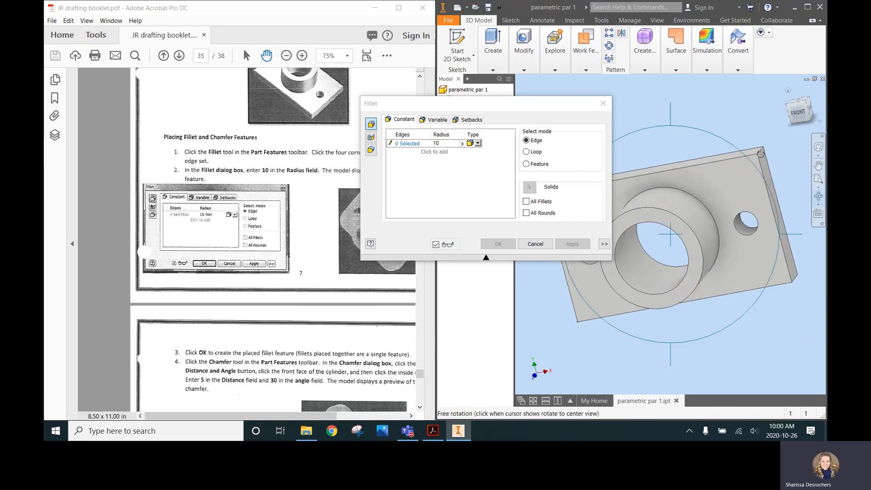
{"action": "scroll", "coordinate": [760, 134], "scroll_direction": "down", "scroll_amount": 5}
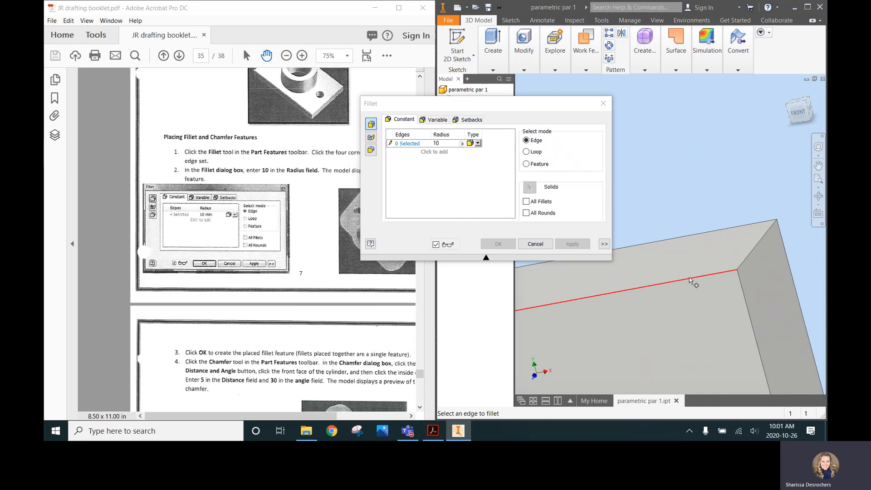
{"action": "left_click", "coordinate": [756, 246]}
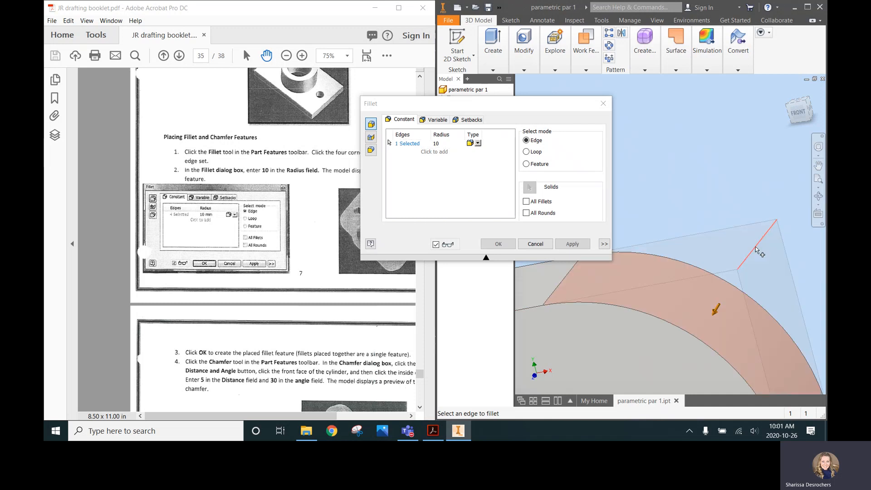
{"action": "scroll", "coordinate": [736, 227], "scroll_direction": "down", "scroll_amount": 5}
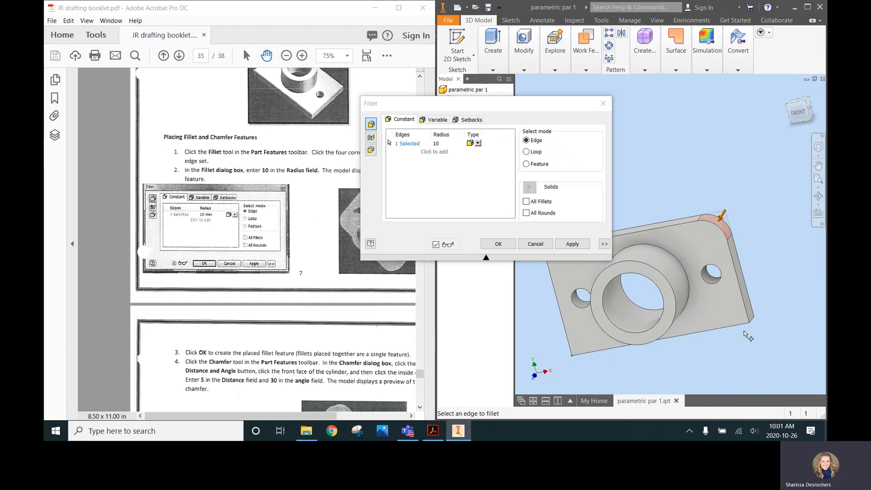
{"action": "scroll", "coordinate": [749, 332], "scroll_direction": "up", "scroll_amount": 3}
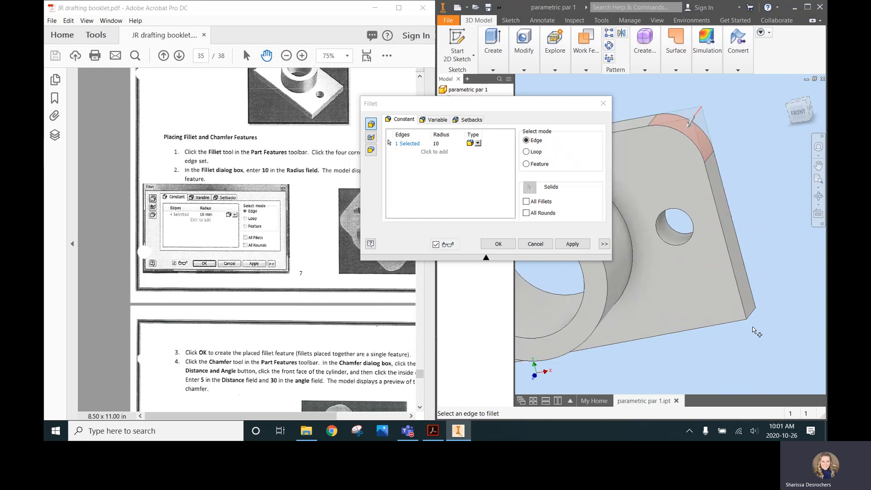
{"action": "scroll", "coordinate": [752, 332], "scroll_direction": "up", "scroll_amount": 3}
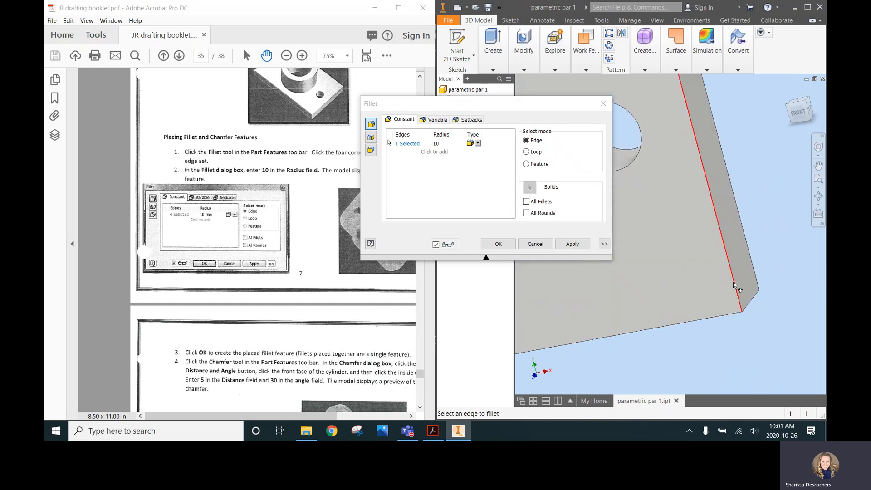
{"action": "left_click", "coordinate": [735, 285]}
{"action": "scroll", "coordinate": [647, 333], "scroll_direction": "down", "scroll_amount": 5}
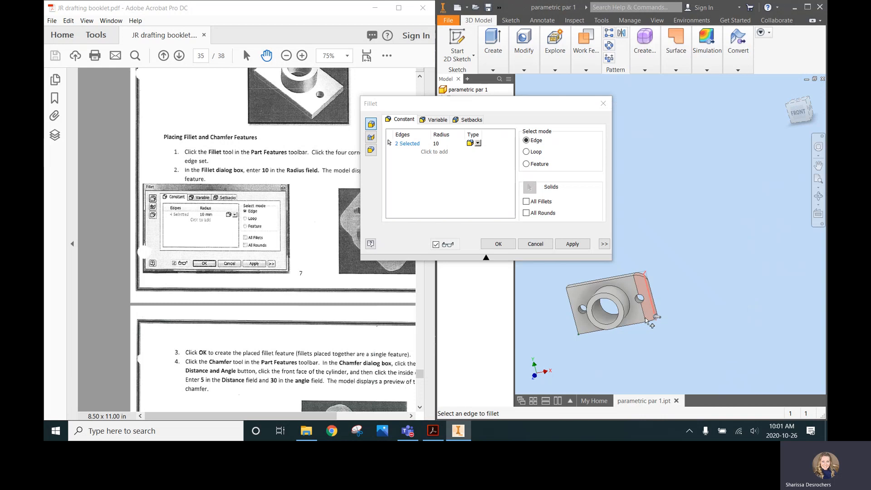
{"action": "scroll", "coordinate": [638, 318], "scroll_direction": "up", "scroll_amount": 3}
{"action": "scroll", "coordinate": [637, 318], "scroll_direction": "up", "scroll_amount": 3}
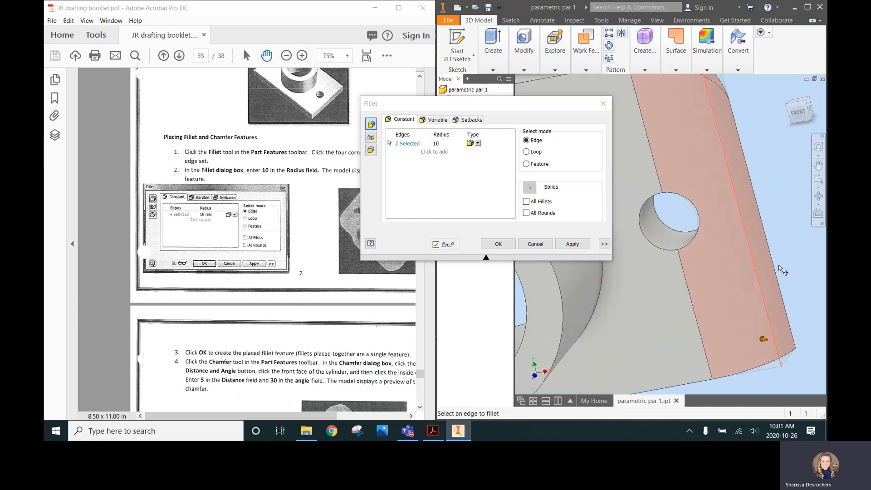
{"action": "left_click", "coordinate": [536, 244]}
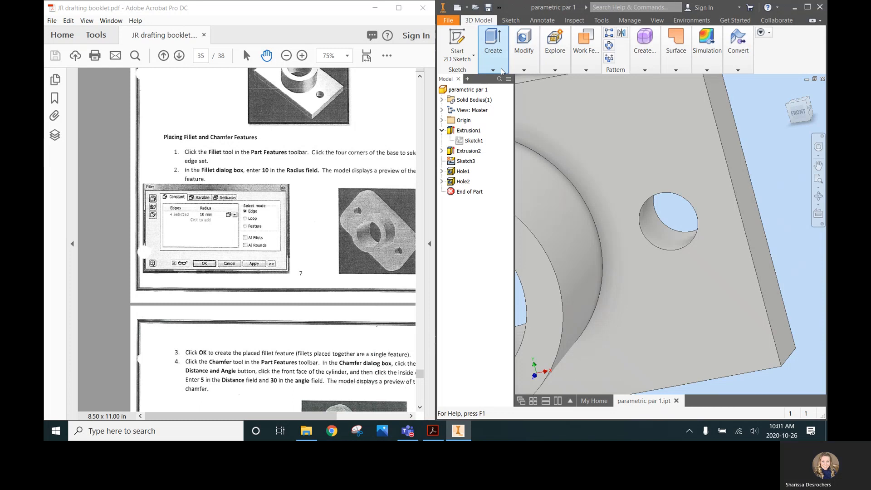
Restart the Fillet command and select the base plate's lower right and upper right corner edges for the 10 mm radius.
{"action": "left_click", "coordinate": [525, 68]}
{"action": "left_click", "coordinate": [383, 94]}
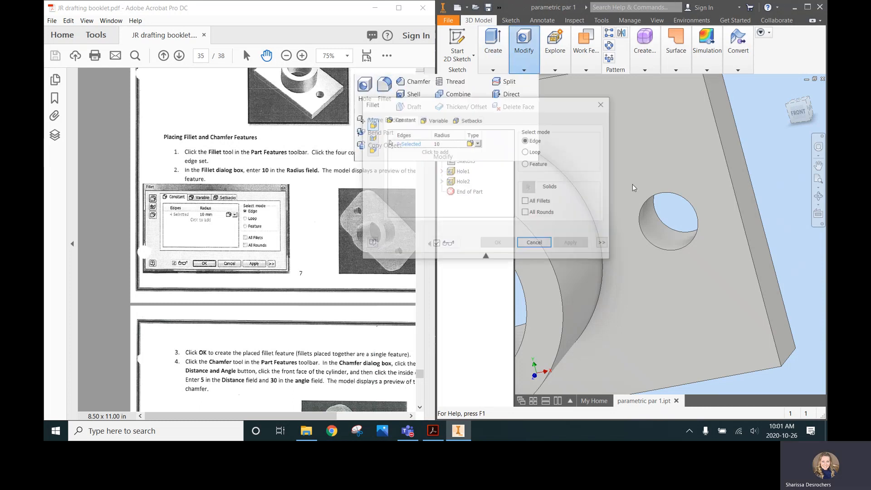
{"action": "left_click", "coordinate": [790, 363]}
{"action": "scroll", "coordinate": [784, 314], "scroll_direction": "down", "scroll_amount": 5}
{"action": "scroll", "coordinate": [783, 309], "scroll_direction": "up", "scroll_amount": 6}
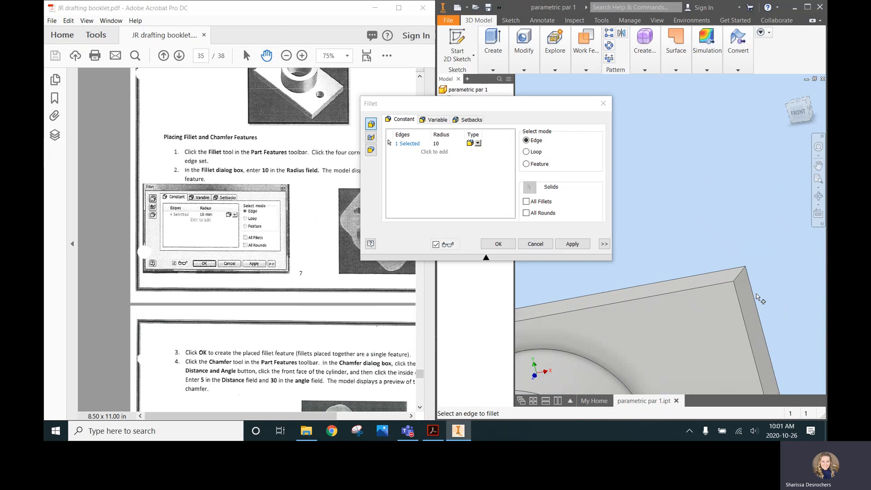
{"action": "left_click", "coordinate": [725, 208]}
{"action": "scroll", "coordinate": [680, 255], "scroll_direction": "down", "scroll_amount": 6}
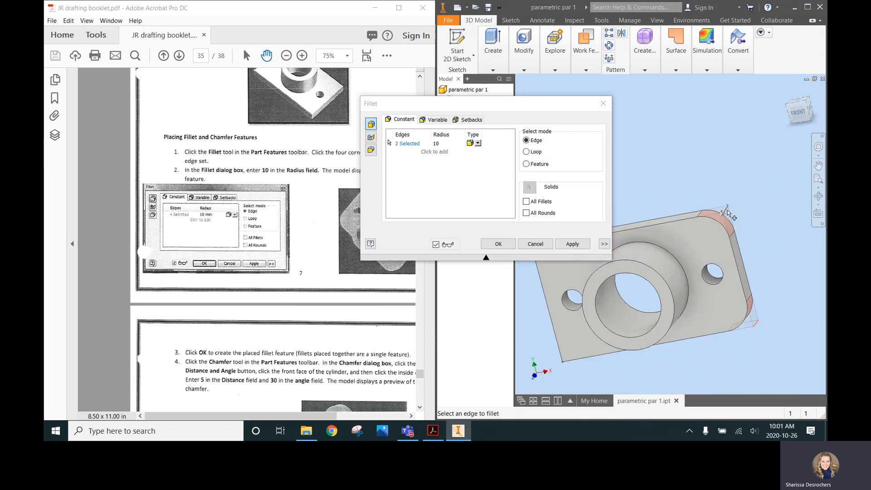
Add the plate's upper left and lower left corner edges to the selection and apply the 10 mm fillet.
{"action": "scroll", "coordinate": [638, 291], "scroll_direction": "up", "scroll_amount": 5}
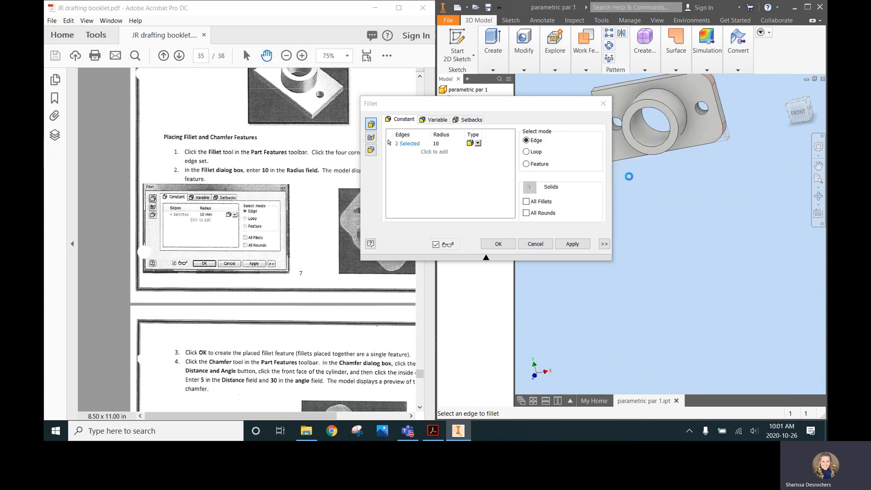
{"action": "scroll", "coordinate": [661, 131], "scroll_direction": "up", "scroll_amount": 5}
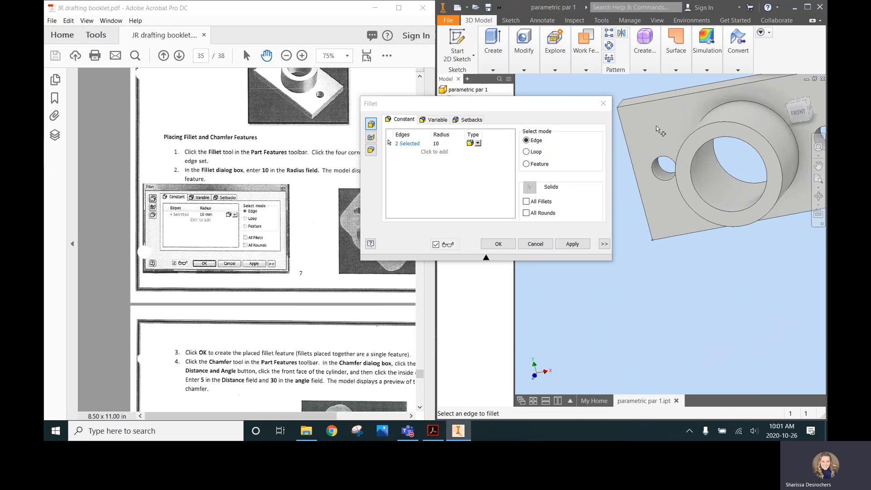
{"action": "left_click", "coordinate": [618, 101]}
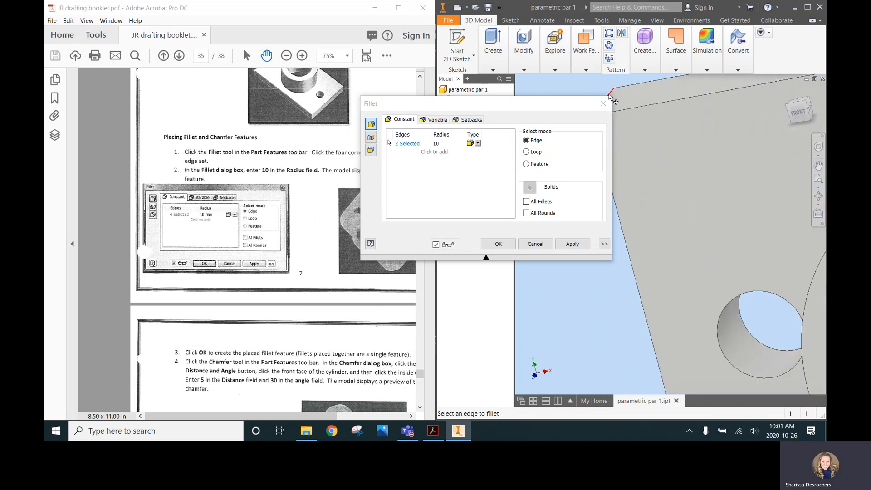
{"action": "scroll", "coordinate": [620, 104], "scroll_direction": "down", "scroll_amount": 5}
{"action": "scroll", "coordinate": [718, 377], "scroll_direction": "up", "scroll_amount": 4}
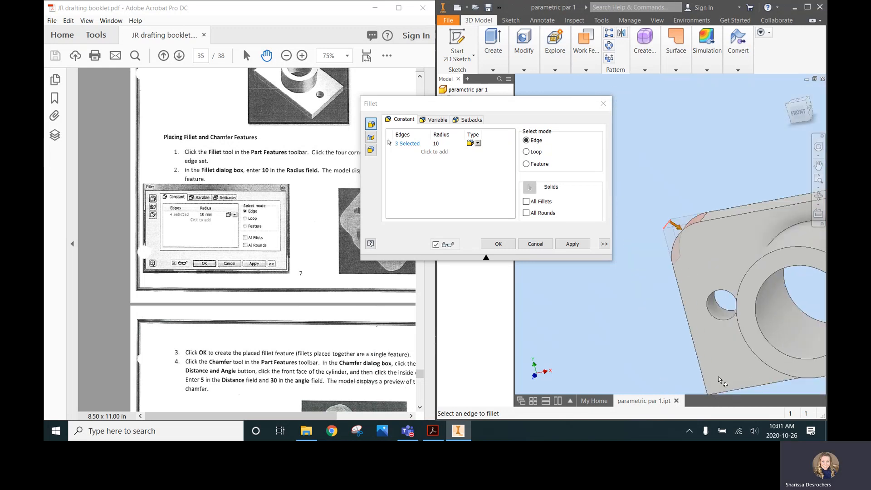
{"action": "scroll", "coordinate": [717, 377], "scroll_direction": "down", "scroll_amount": 6}
{"action": "scroll", "coordinate": [668, 352], "scroll_direction": "up", "scroll_amount": 2}
{"action": "scroll", "coordinate": [658, 357], "scroll_direction": "up", "scroll_amount": 2}
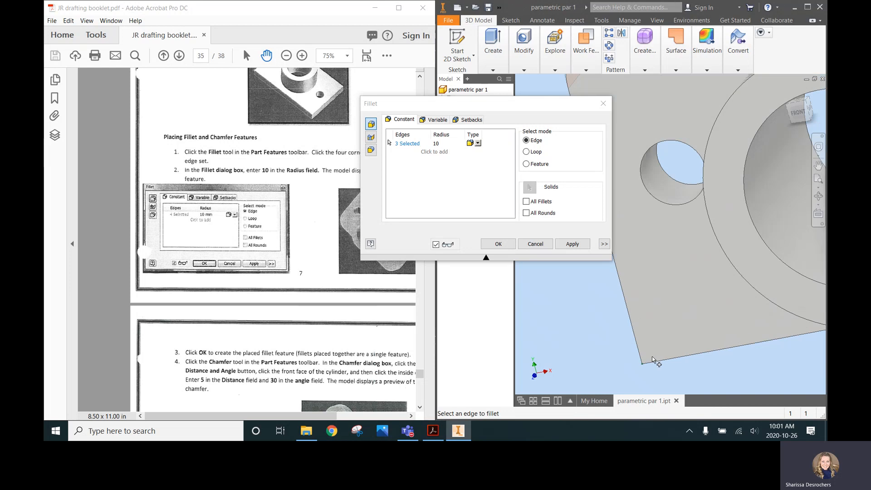
{"action": "scroll", "coordinate": [650, 361], "scroll_direction": "down", "scroll_amount": 5}
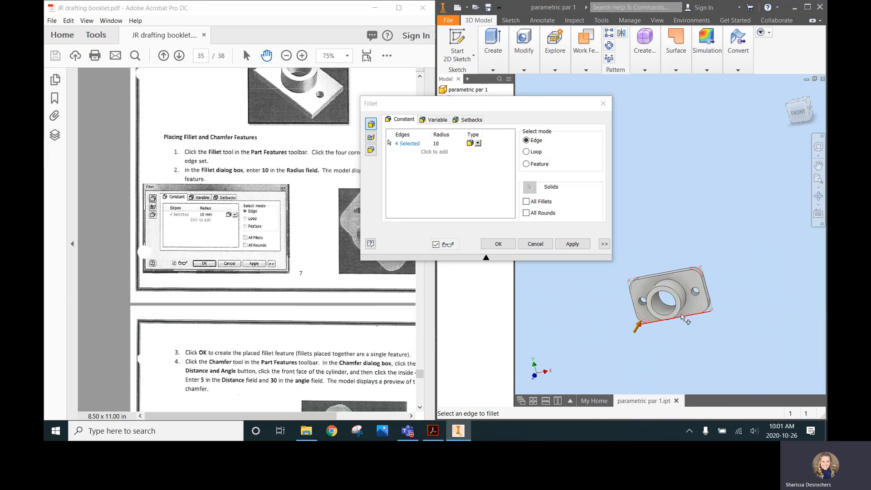
{"action": "left_click", "coordinate": [584, 246]}
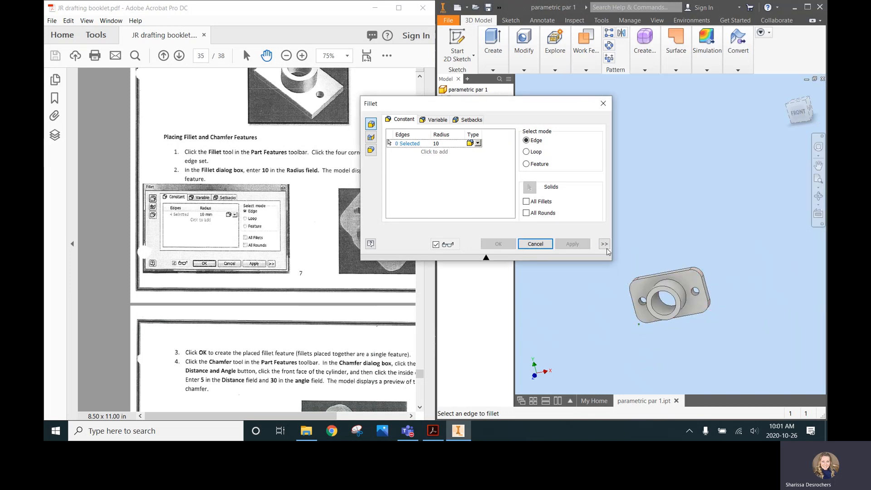
{"action": "left_click", "coordinate": [603, 103]}
Review the edge and radius settings of the plate's corner fillet without editing them.
{"action": "scroll", "coordinate": [670, 345], "scroll_direction": "up", "scroll_amount": 5}
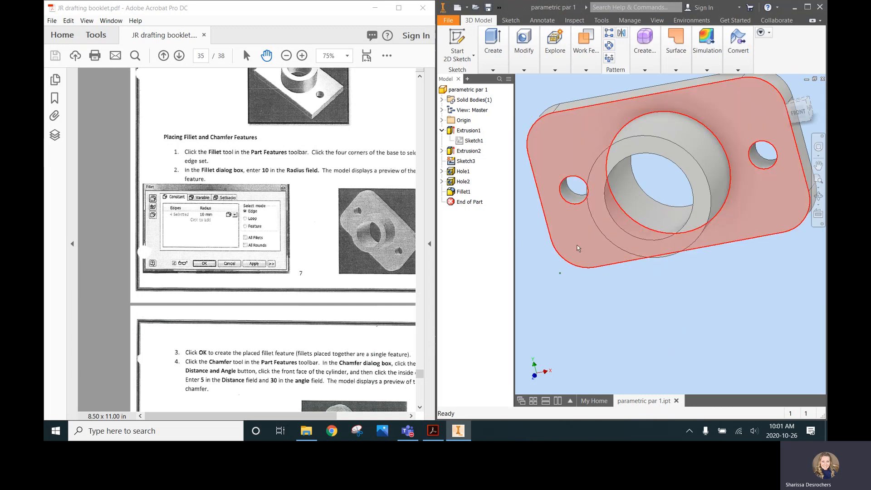
{"action": "left_click", "coordinate": [464, 192]}
{"action": "double_click", "coordinate": [464, 192]}
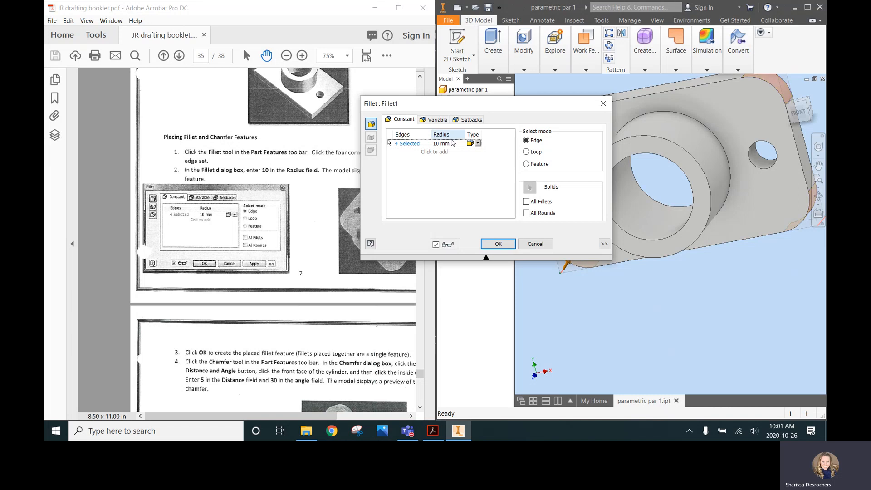
{"action": "left_click", "coordinate": [602, 104]}
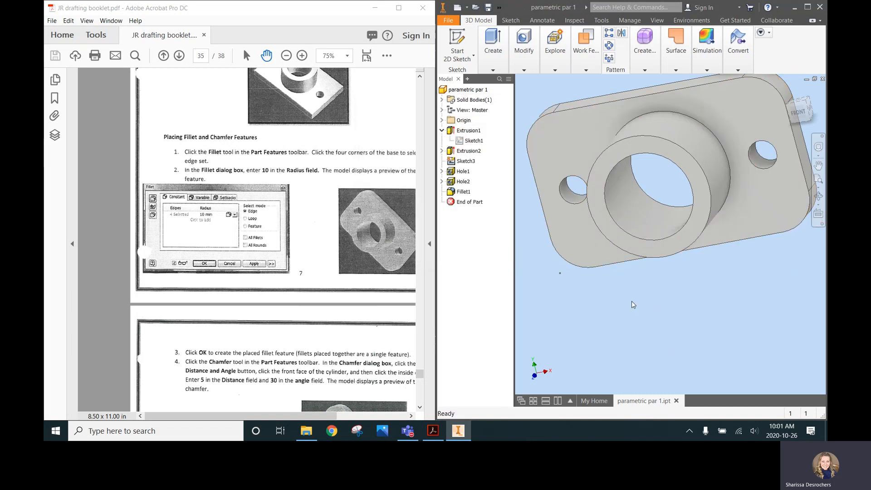
Follow the booklet's chamfer instructions and set up a Distance and Angle chamfer with a 5 mm distance and a 30-degree angle.
{"action": "scroll", "coordinate": [320, 269], "scroll_direction": "down", "scroll_amount": 5}
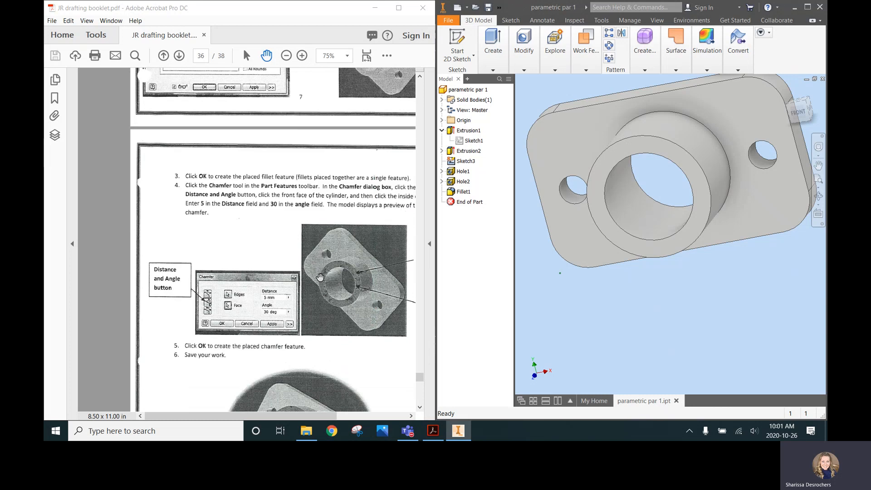
{"action": "scroll", "coordinate": [323, 278], "scroll_direction": "down", "scroll_amount": 2}
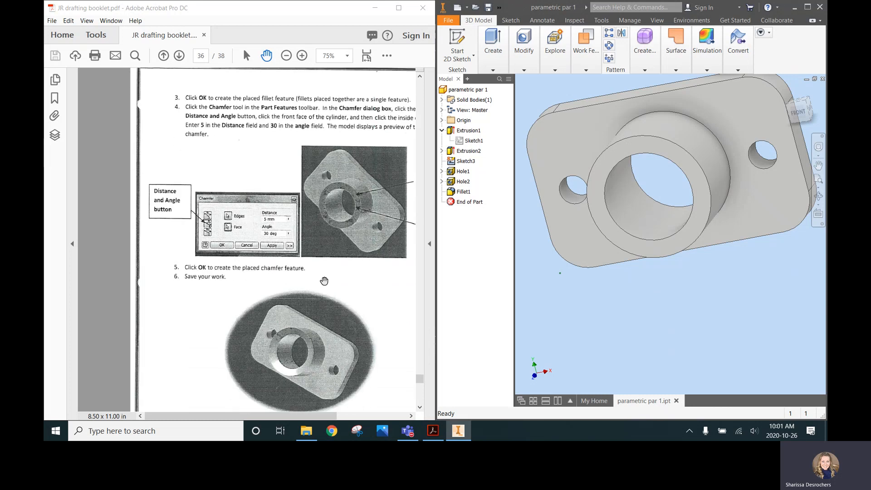
{"action": "scroll", "coordinate": [323, 279], "scroll_direction": "down", "scroll_amount": 1}
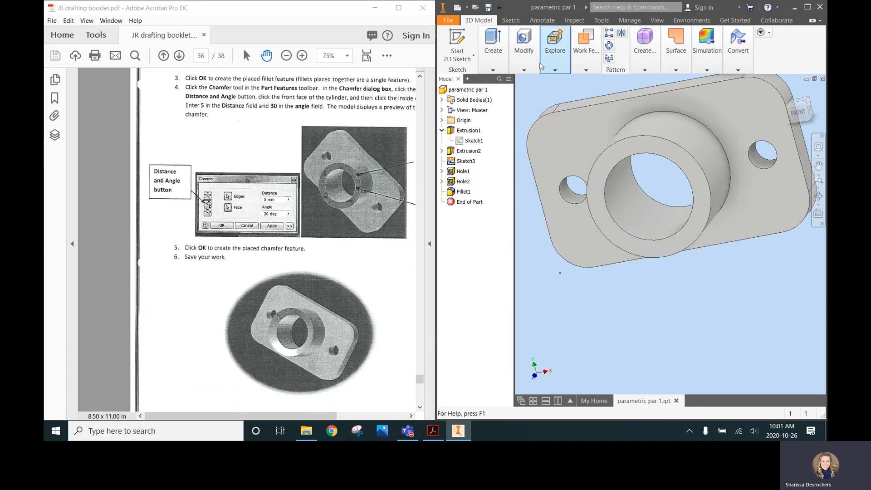
{"action": "left_click", "coordinate": [421, 82]}
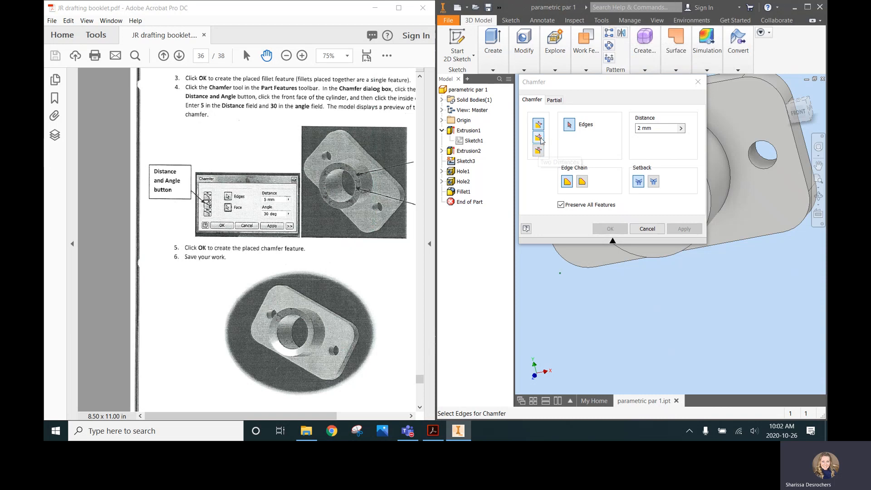
{"action": "left_click", "coordinate": [539, 139]}
{"action": "double_click", "coordinate": [645, 129]}
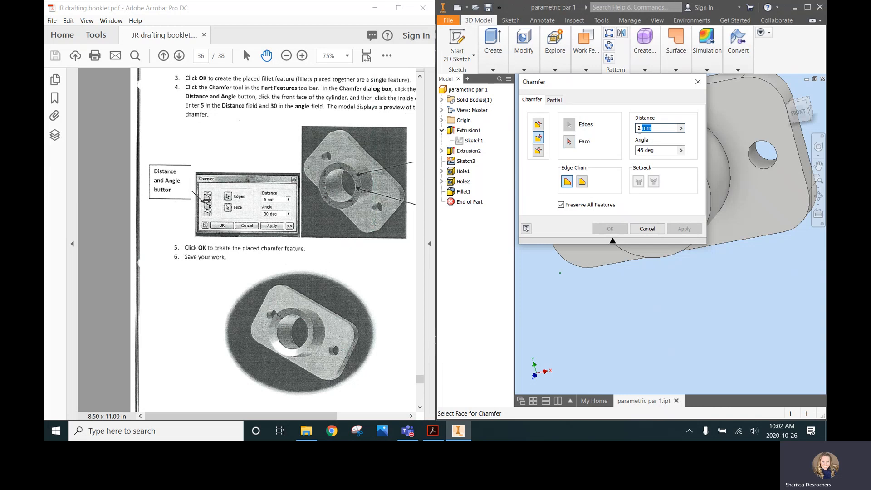
{"action": "type", "text": "5"}
{"action": "key", "text": "Tab"}
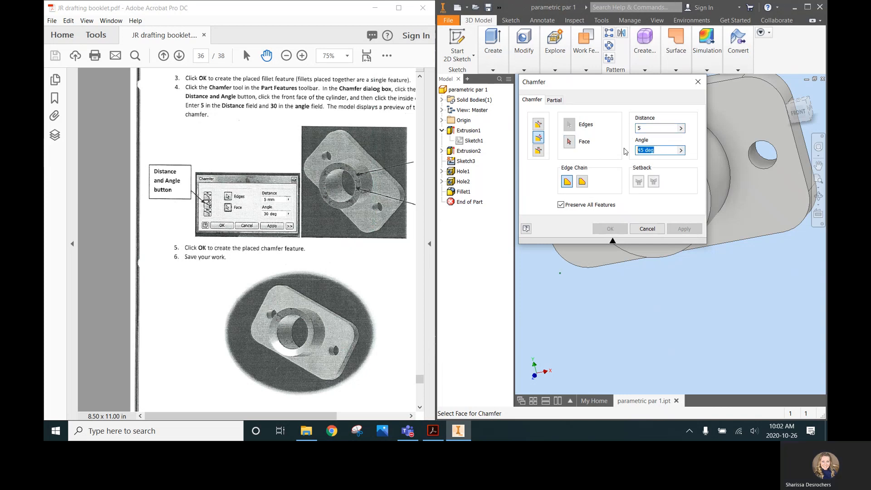
{"action": "type", "text": "30"}
Chamfer the inner edge of the cylinder's front face with a 5 mm distance and 30-degree angle.
{"action": "left_click_drag", "start_coordinate": [607, 93], "coordinate": [473, 58]}
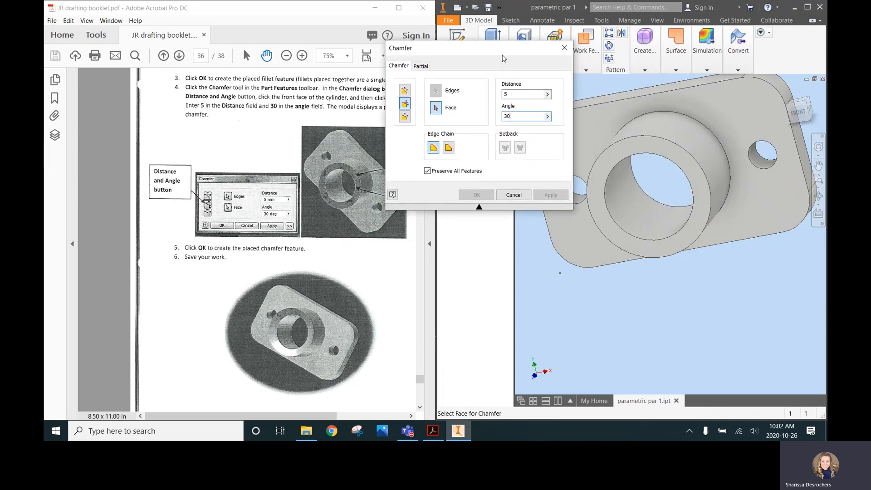
{"action": "left_click", "coordinate": [641, 149]}
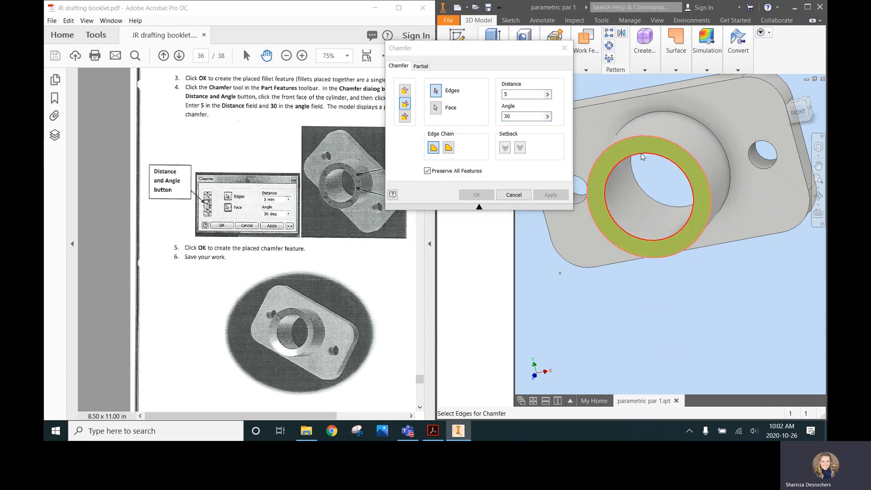
{"action": "left_click", "coordinate": [642, 157]}
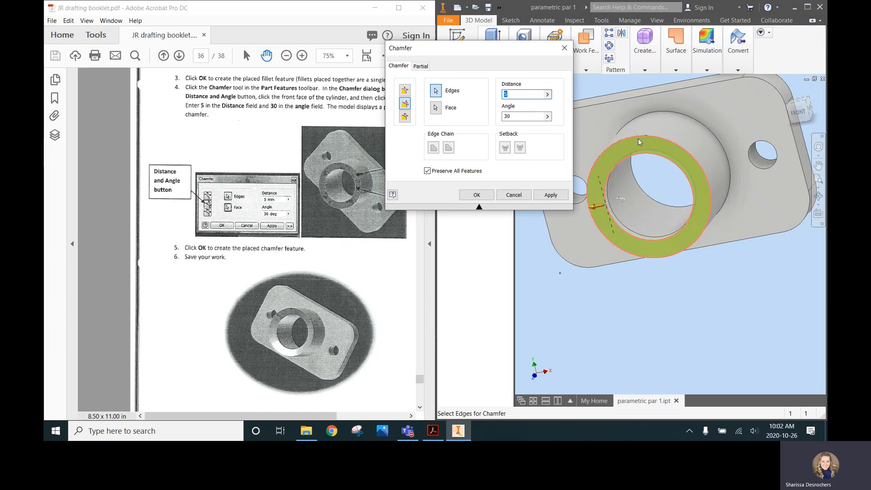
{"action": "left_click", "coordinate": [547, 196]}
{"action": "left_click", "coordinate": [565, 48]}
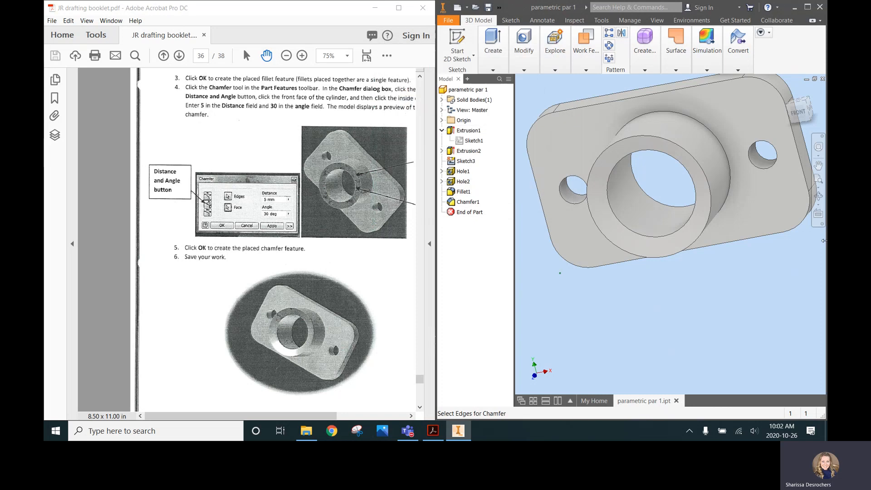
Inspect the chamfered part from the side and the front, and save the part file.
{"action": "left_click", "coordinate": [819, 195]}
{"action": "left_click_drag", "start_coordinate": [772, 195], "coordinate": [708, 119]}
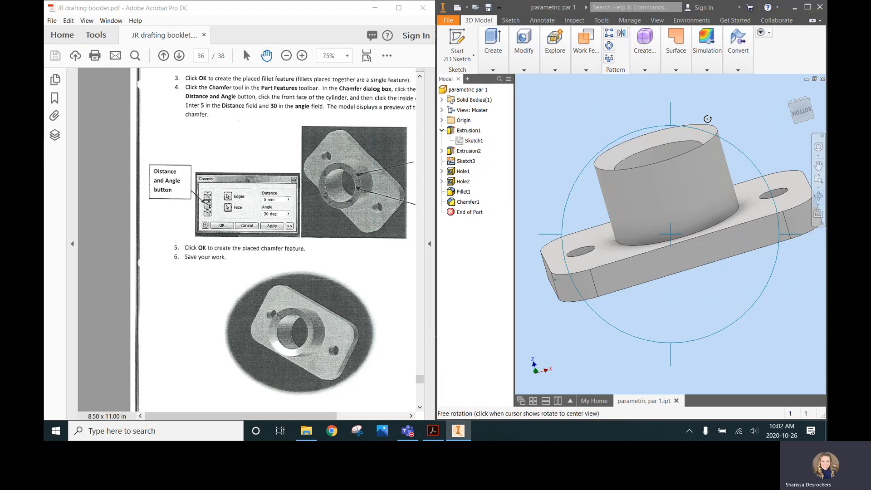
{"action": "left_click_drag", "start_coordinate": [687, 168], "coordinate": [707, 204]}
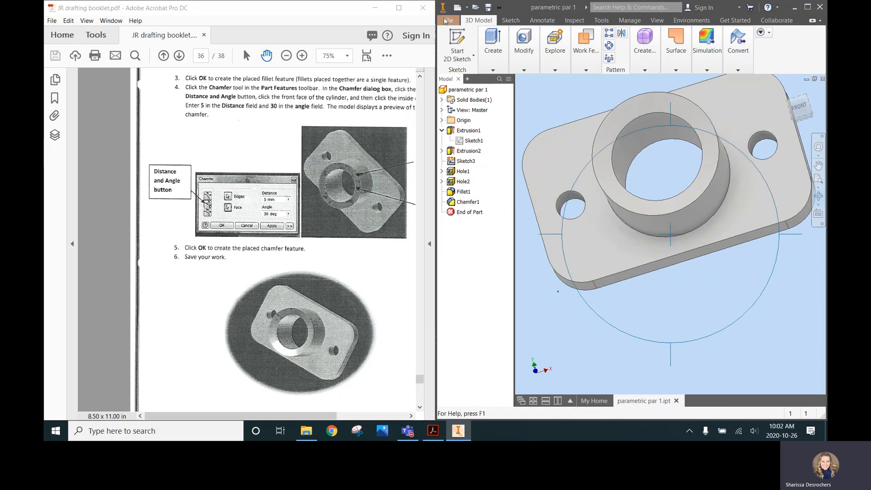
{"action": "left_click", "coordinate": [447, 20]}
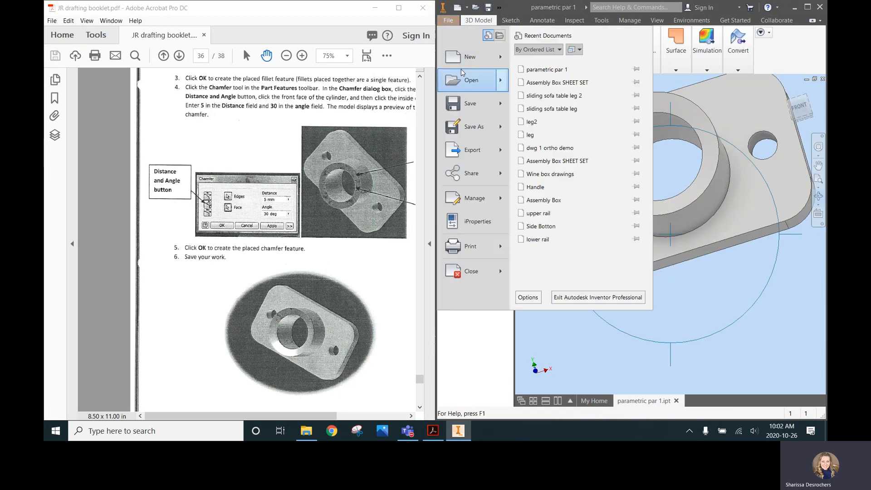
{"action": "mouse_move", "coordinate": [462, 72]}
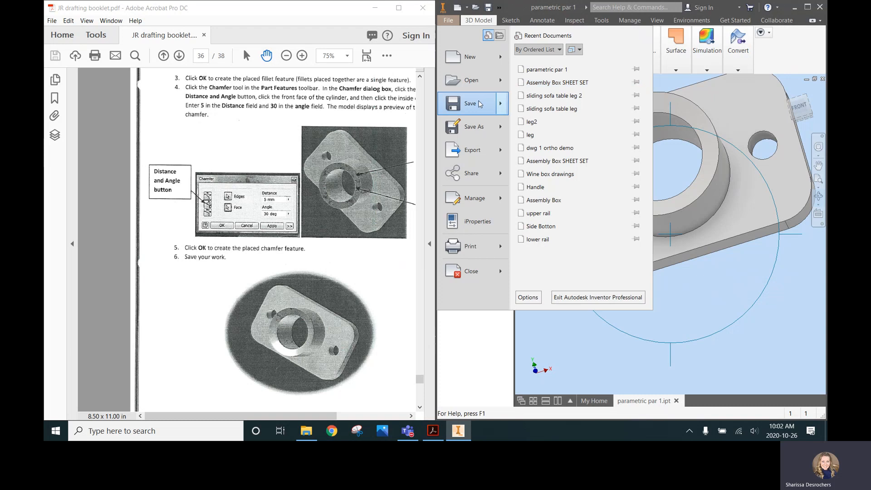
{"action": "left_click", "coordinate": [475, 101]}
Compare the part with the booklet's finished picture and create a new drawing from the metric ANSI (mm).dwg template.
{"action": "scroll", "coordinate": [350, 281], "scroll_direction": "down", "scroll_amount": 10}
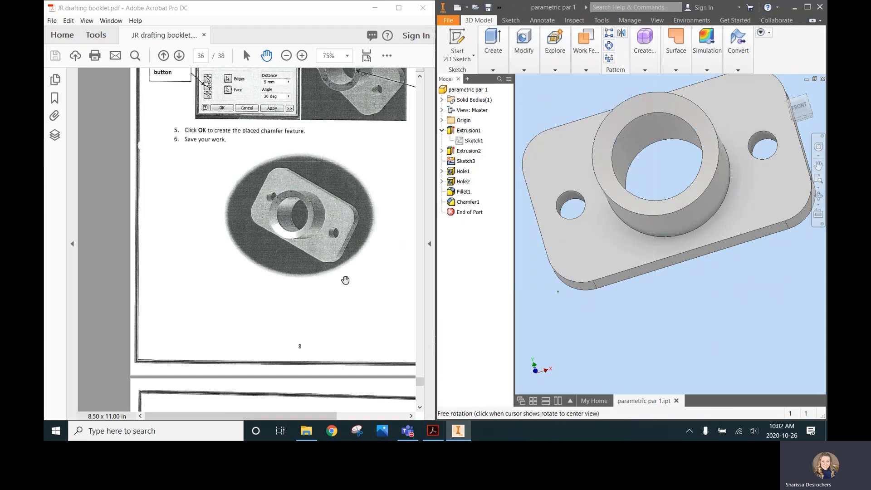
{"action": "scroll", "coordinate": [336, 263], "scroll_direction": "up", "scroll_amount": 6}
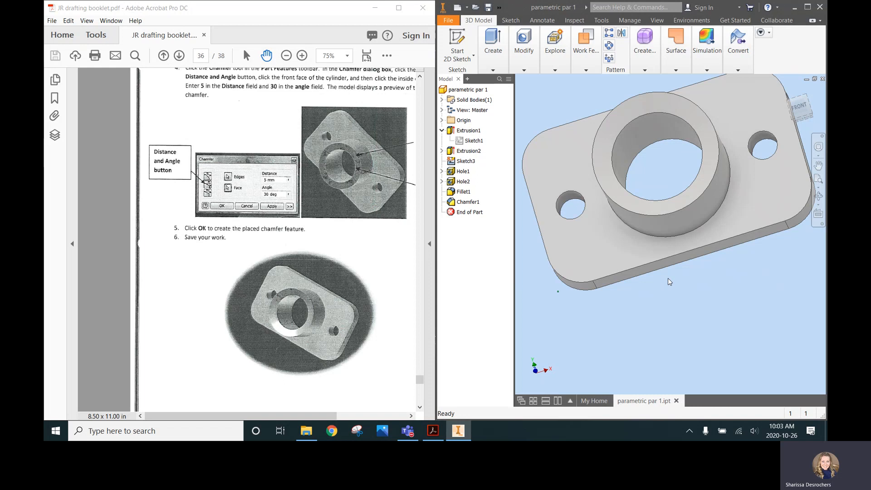
{"action": "scroll", "coordinate": [708, 239], "scroll_direction": "up", "scroll_amount": 3}
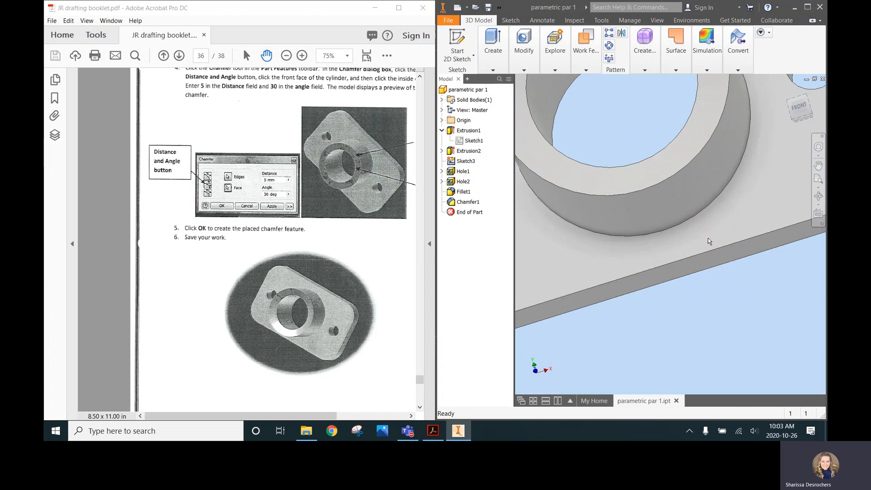
{"action": "scroll", "coordinate": [725, 238], "scroll_direction": "down", "scroll_amount": 3}
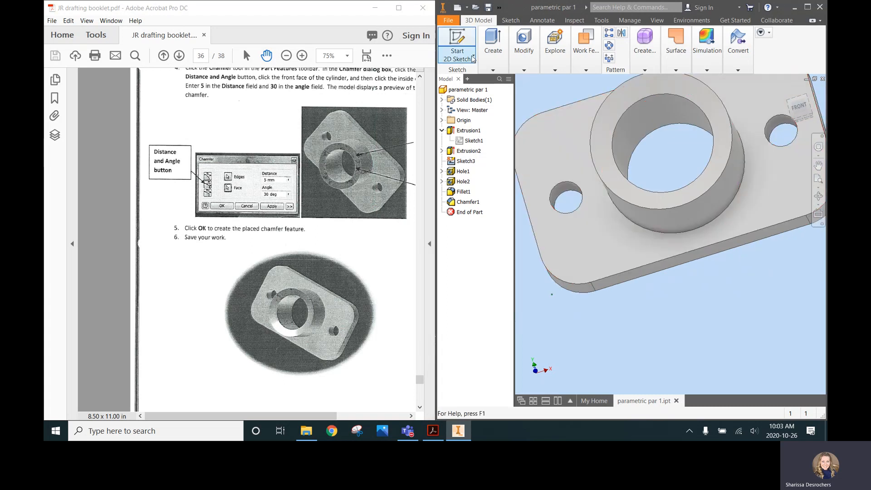
{"action": "left_click", "coordinate": [448, 20]}
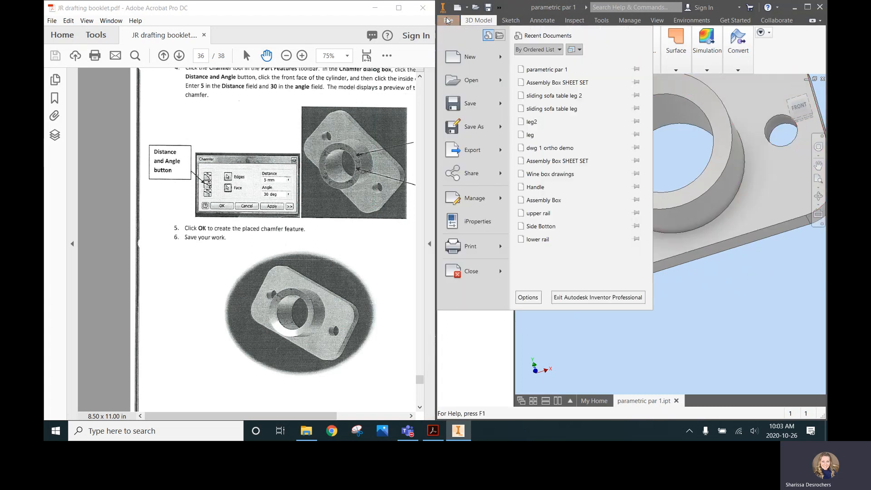
{"action": "left_click", "coordinate": [468, 57]}
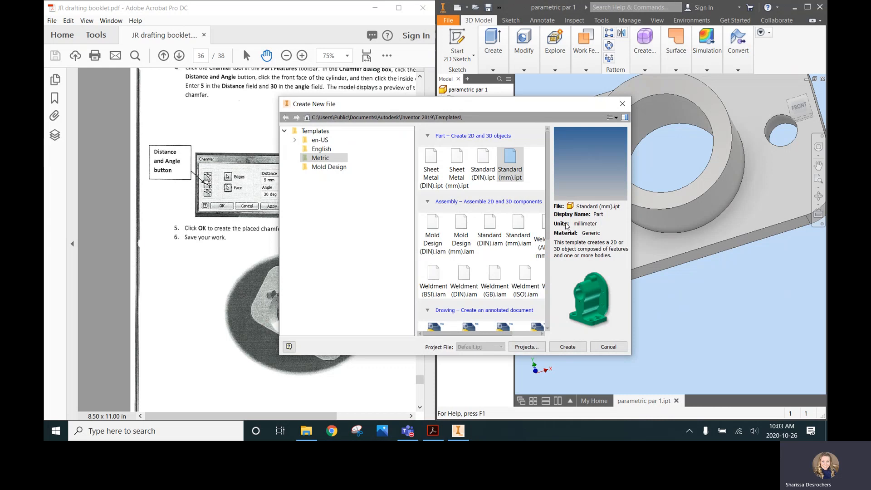
{"action": "scroll", "coordinate": [498, 240], "scroll_direction": "down", "scroll_amount": 2}
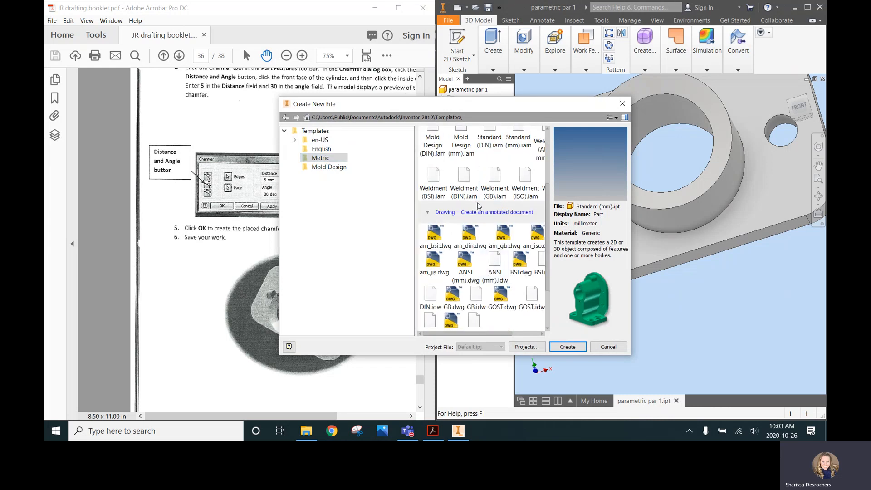
{"action": "scroll", "coordinate": [481, 236], "scroll_direction": "down", "scroll_amount": 1}
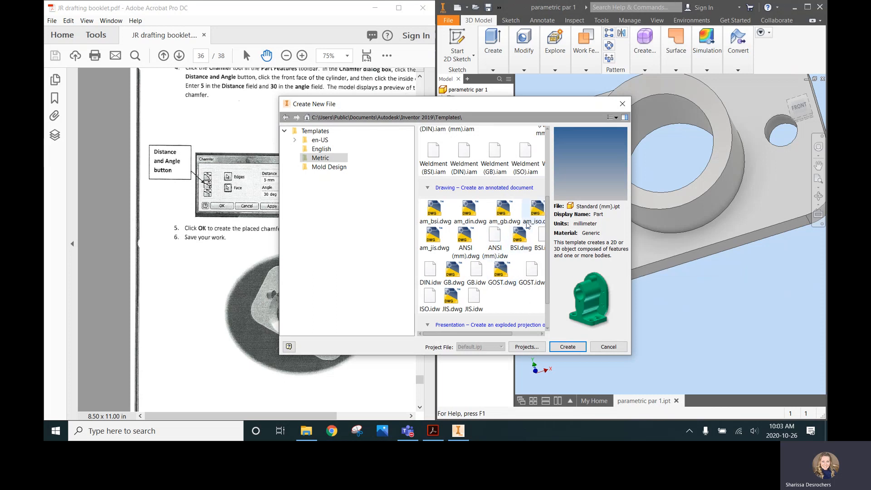
{"action": "left_click", "coordinate": [462, 245]}
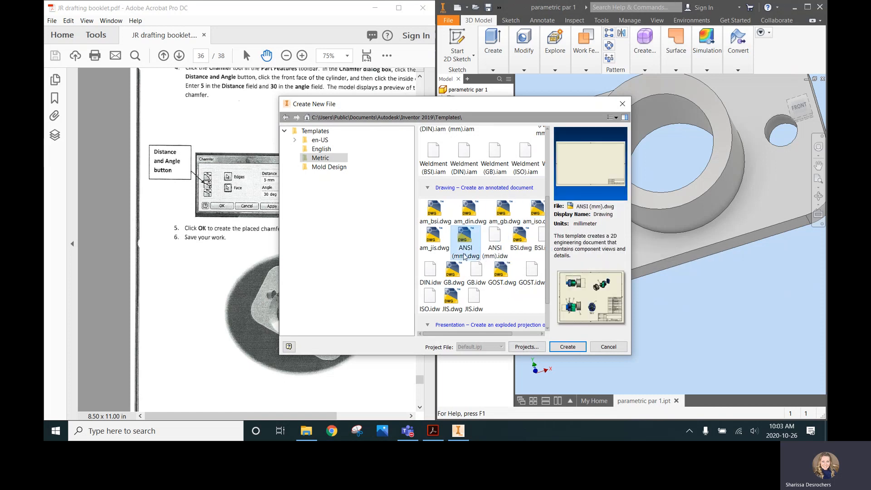
{"action": "left_click", "coordinate": [581, 349]}
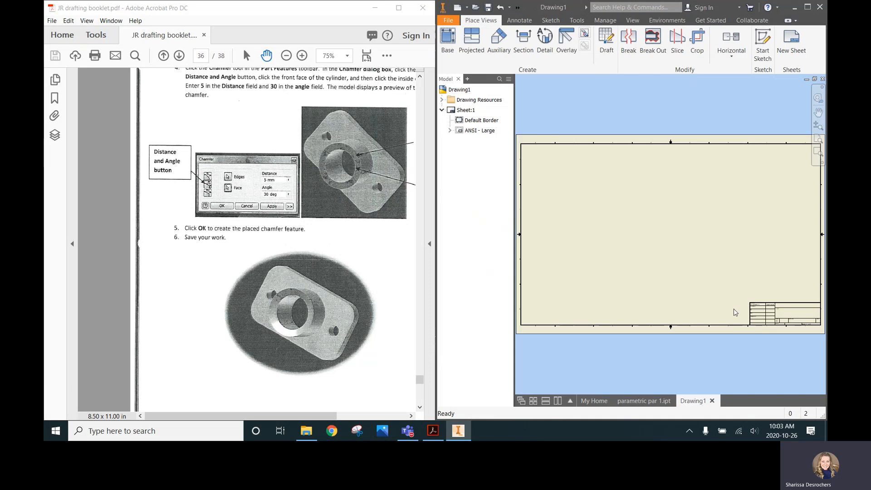
Change the drawing sheet's size to A, keeping the landscape orientation.
{"action": "scroll", "coordinate": [768, 320], "scroll_direction": "up", "scroll_amount": 5}
{"action": "scroll", "coordinate": [807, 342], "scroll_direction": "down", "scroll_amount": 6}
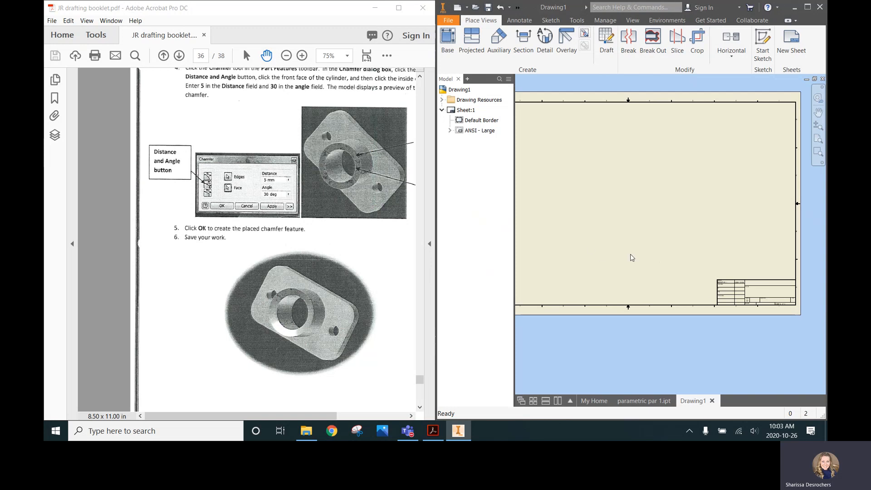
{"action": "right_click", "coordinate": [466, 111]}
{"action": "left_click", "coordinate": [500, 181]}
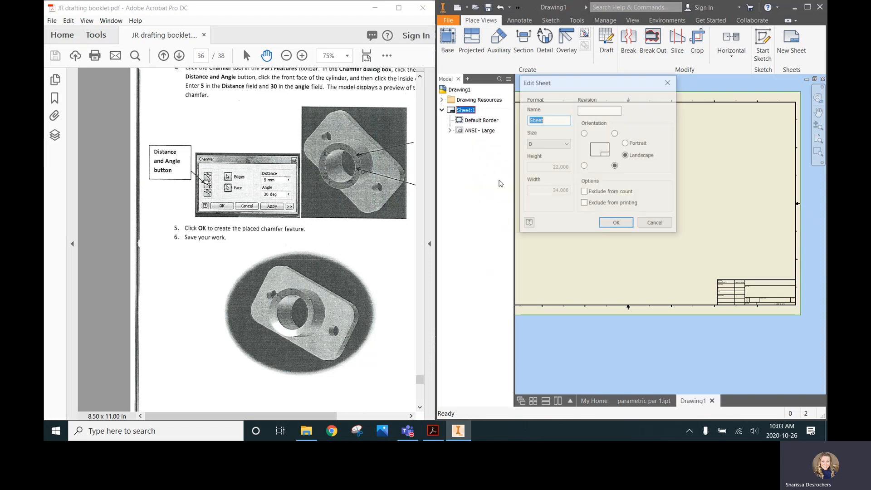
{"action": "left_click", "coordinate": [545, 144]}
{"action": "scroll", "coordinate": [546, 150], "scroll_direction": "up", "scroll_amount": 2}
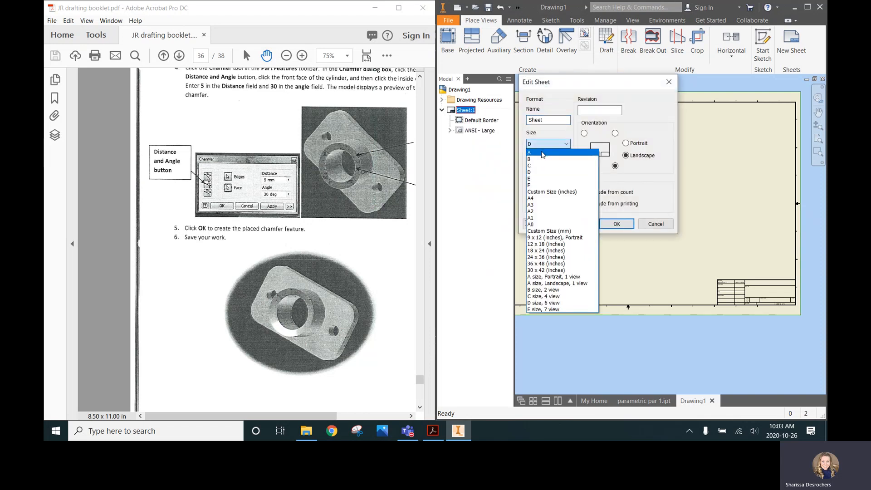
{"action": "left_click", "coordinate": [543, 153]}
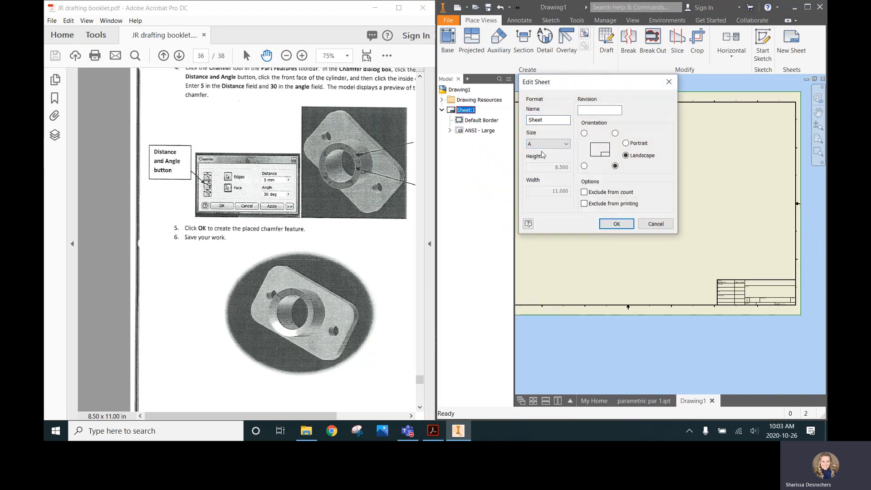
{"action": "left_click", "coordinate": [623, 227]}
{"action": "key", "text": "Home"}
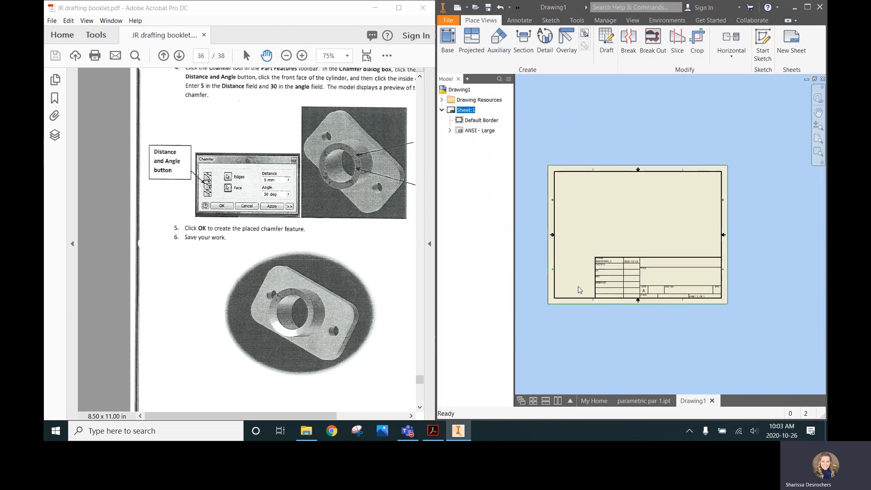
Place a front base view of the part at 1:1 scale in the lower left of the sheet, beside the title block's upper edge.
{"action": "scroll", "coordinate": [579, 290], "scroll_direction": "down", "scroll_amount": 3}
{"action": "scroll", "coordinate": [573, 291], "scroll_direction": "up", "scroll_amount": 3}
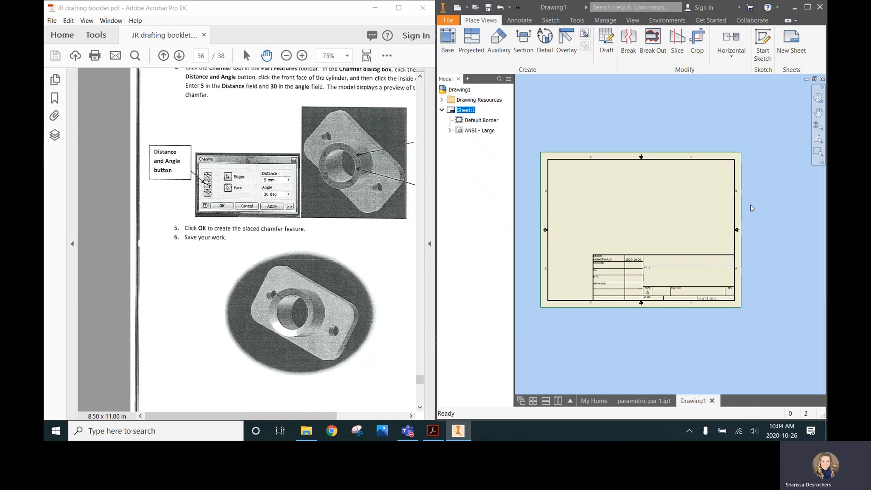
{"action": "scroll", "coordinate": [751, 205], "scroll_direction": "down", "scroll_amount": 3}
{"action": "scroll", "coordinate": [750, 205], "scroll_direction": "up", "scroll_amount": 2}
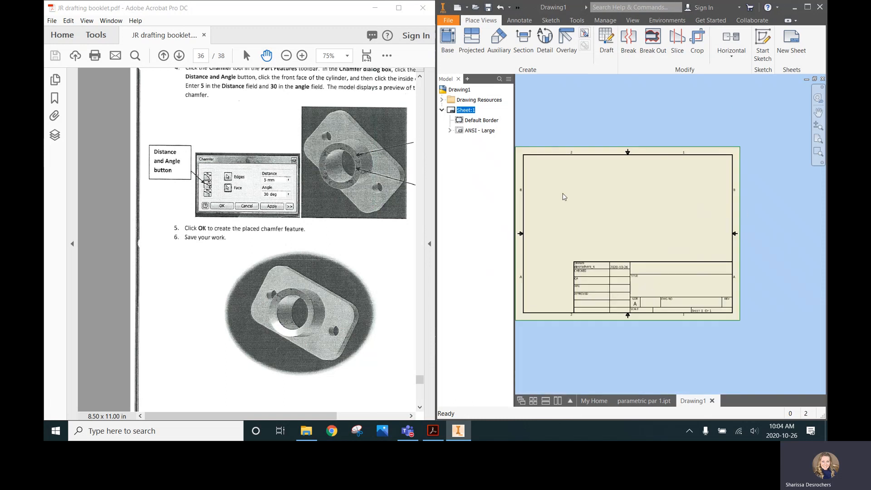
{"action": "left_click", "coordinate": [447, 42]}
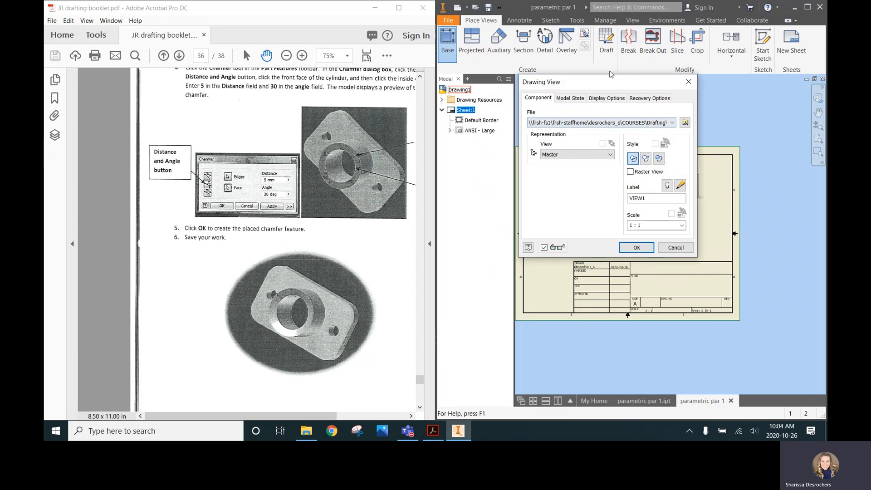
{"action": "left_click_drag", "start_coordinate": [617, 82], "coordinate": [362, 56]}
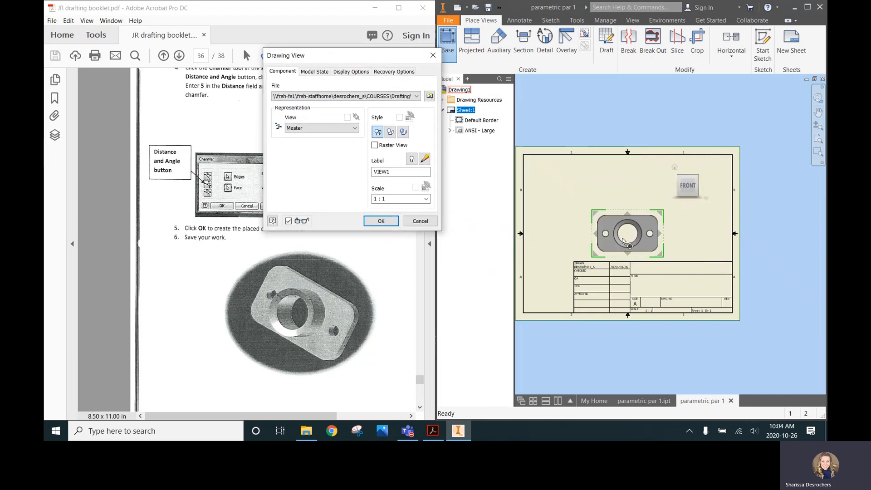
{"action": "left_click_drag", "start_coordinate": [625, 241], "coordinate": [574, 247]}
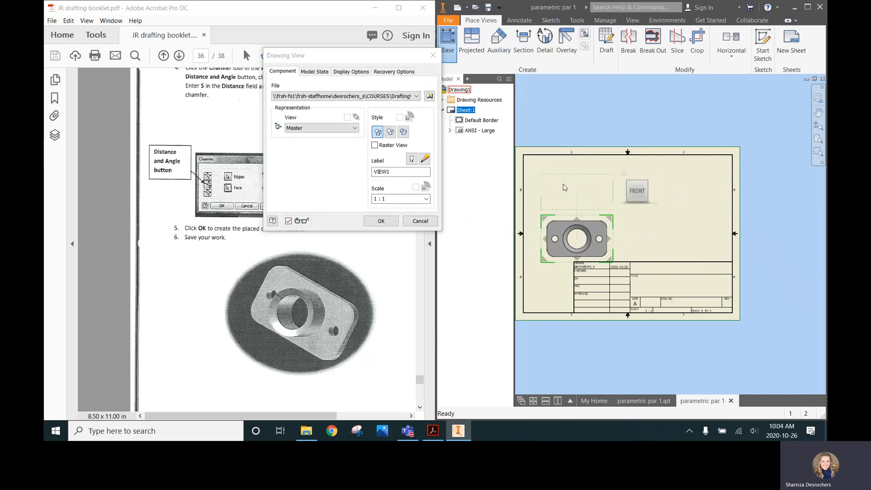
Project the top, right-side and isometric views from the front view and set the isometric view's style to Shaded.
{"action": "left_click", "coordinate": [567, 184]}
{"action": "left_click", "coordinate": [690, 238]}
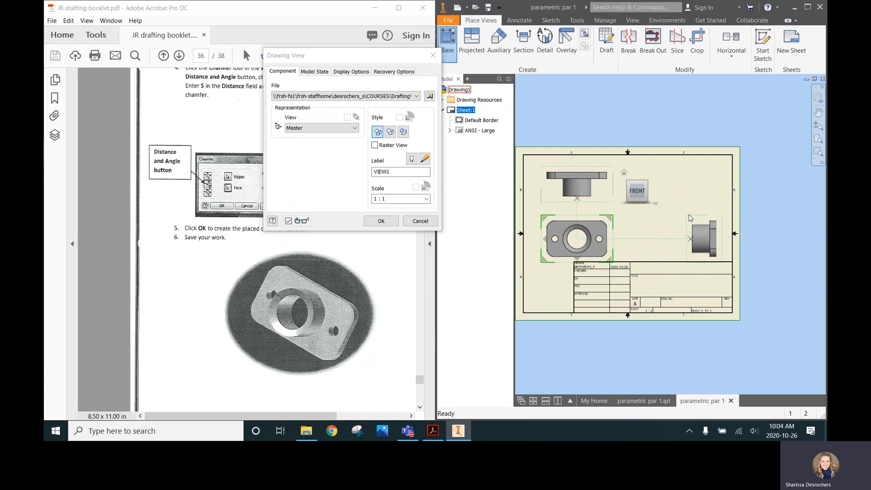
{"action": "left_click", "coordinate": [675, 186]}
{"action": "right_click", "coordinate": [674, 186]}
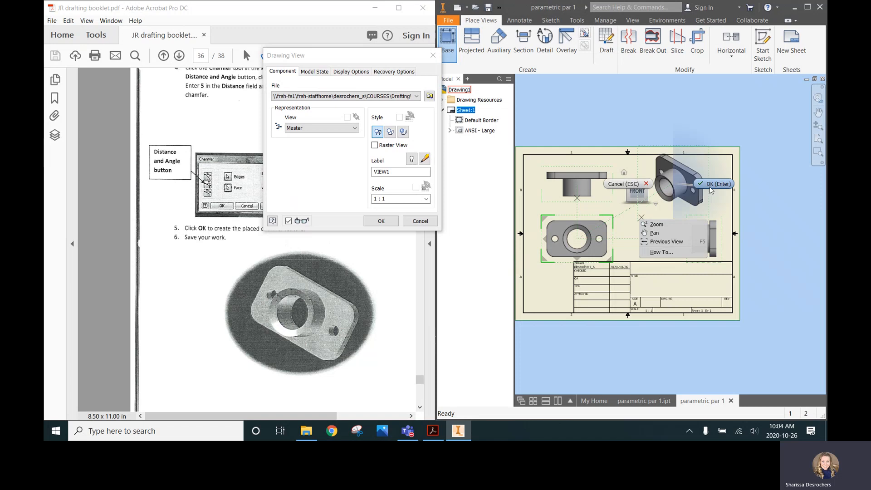
{"action": "left_click", "coordinate": [711, 186]}
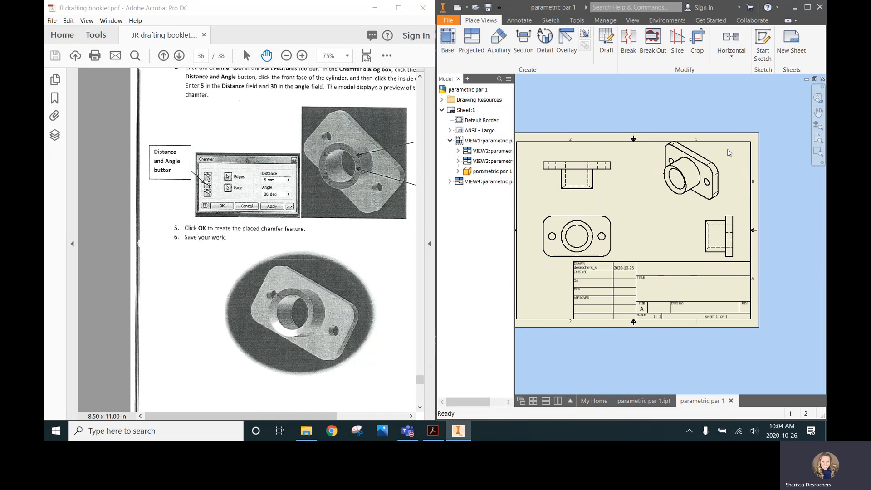
{"action": "double_click", "coordinate": [689, 207]}
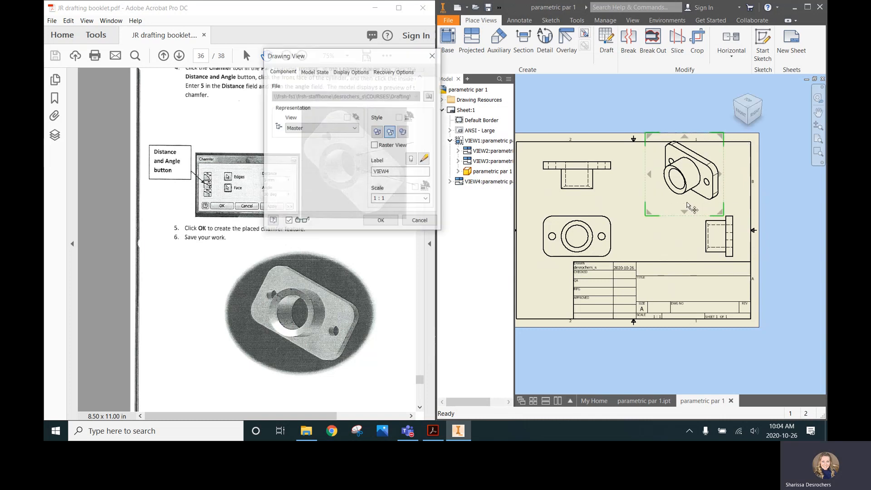
{"action": "left_click", "coordinate": [381, 222]}
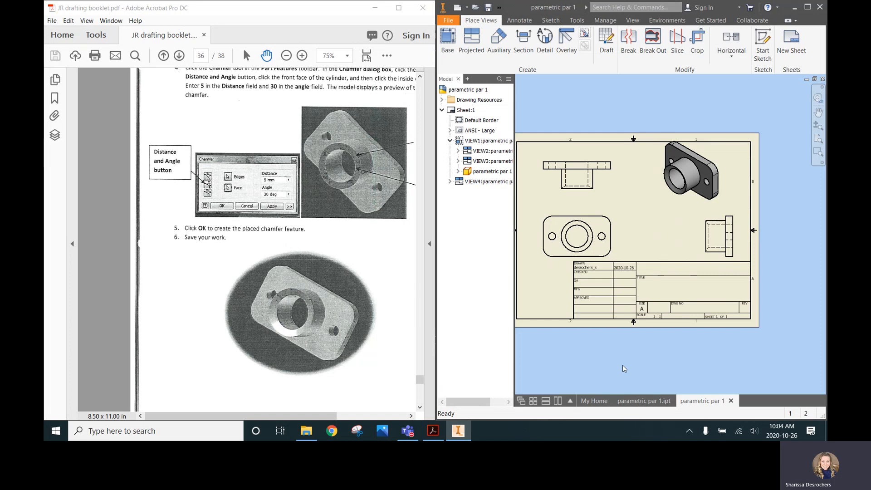
Review the part model and its drawing alongside the booklet's earlier fillet and hole instructions.
{"action": "left_click", "coordinate": [636, 401]}
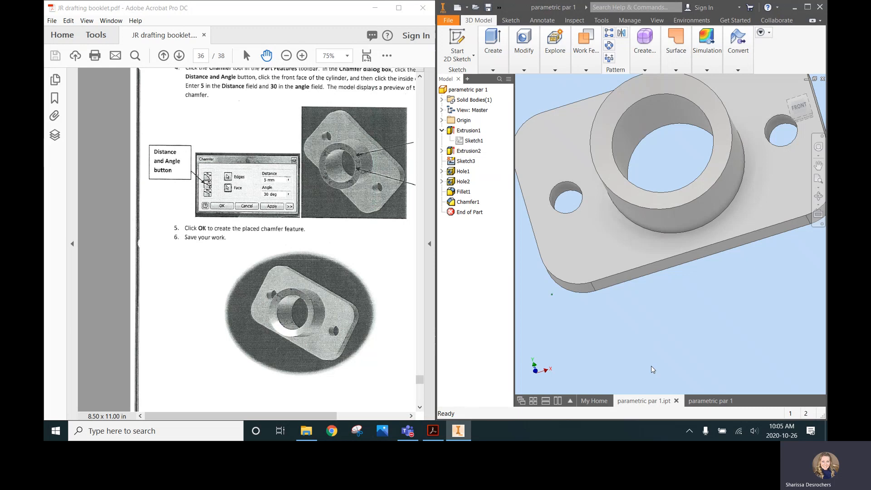
{"action": "left_click", "coordinate": [709, 401]}
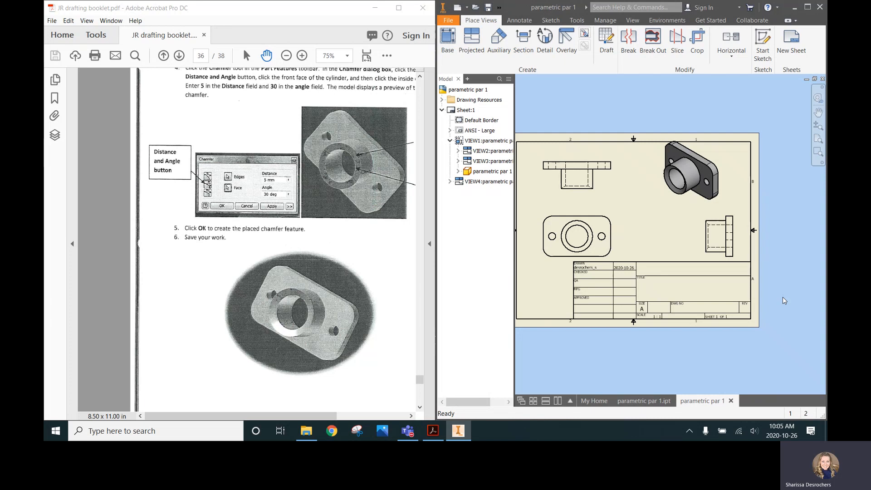
{"action": "scroll", "coordinate": [311, 157], "scroll_direction": "up", "scroll_amount": 1}
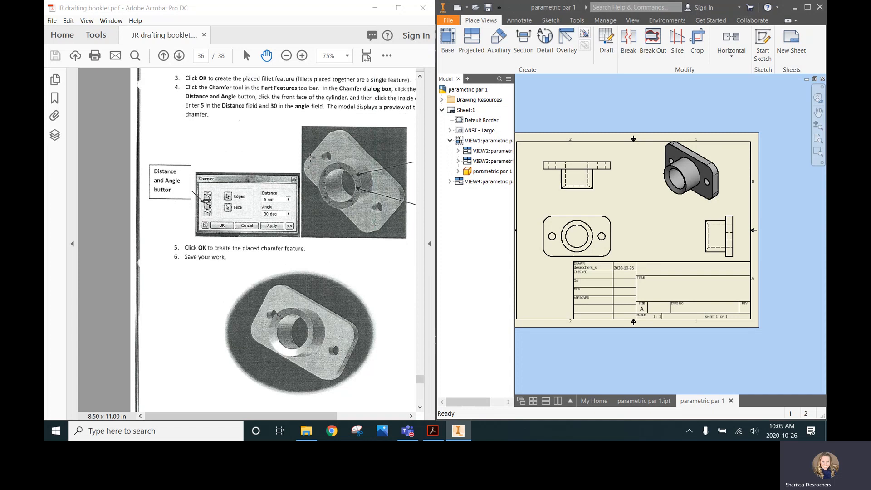
{"action": "scroll", "coordinate": [298, 167], "scroll_direction": "up", "scroll_amount": 15}
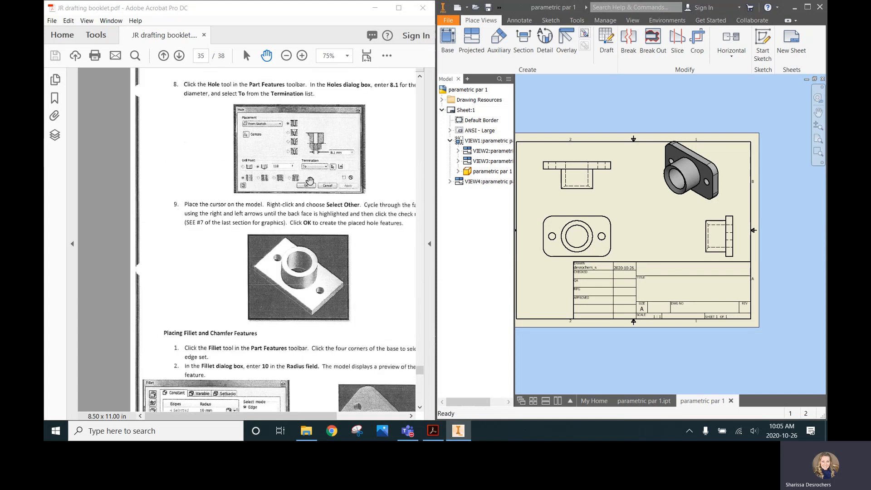
{"action": "scroll", "coordinate": [304, 175], "scroll_direction": "up", "scroll_amount": 15}
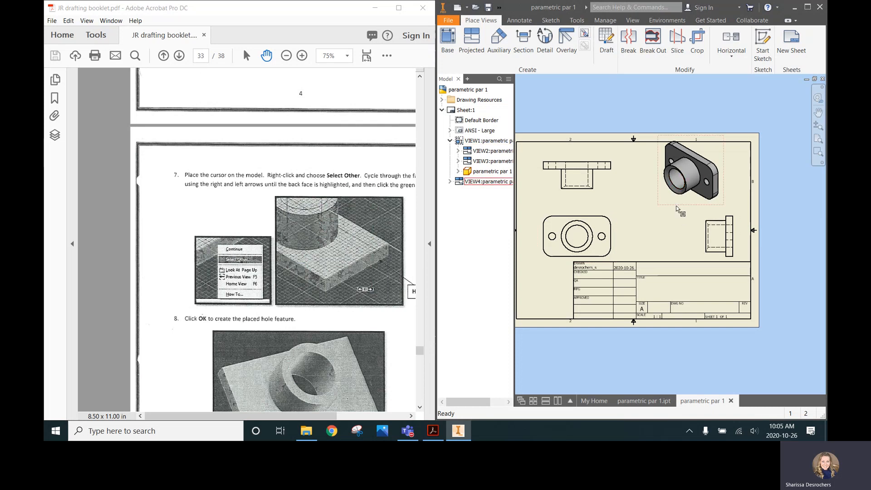
{"action": "left_click", "coordinate": [654, 404]}
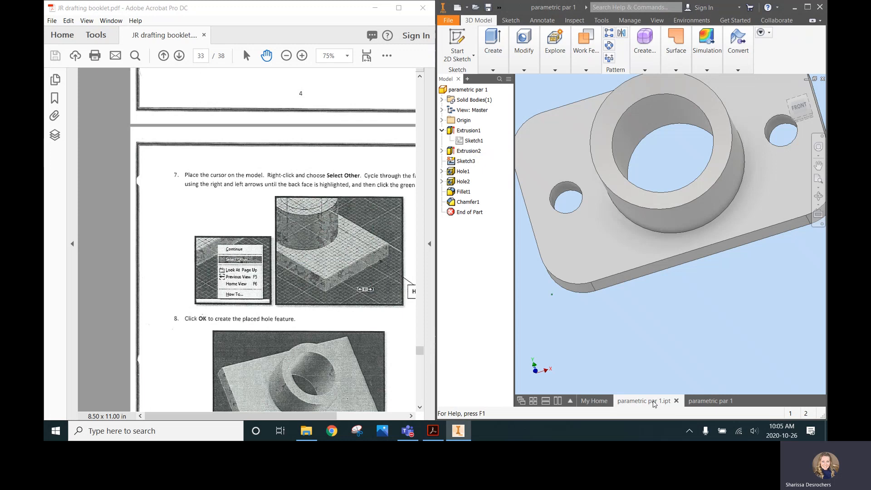
{"action": "scroll", "coordinate": [627, 259], "scroll_direction": "up", "scroll_amount": 5}
{"action": "scroll", "coordinate": [611, 228], "scroll_direction": "down", "scroll_amount": 3}
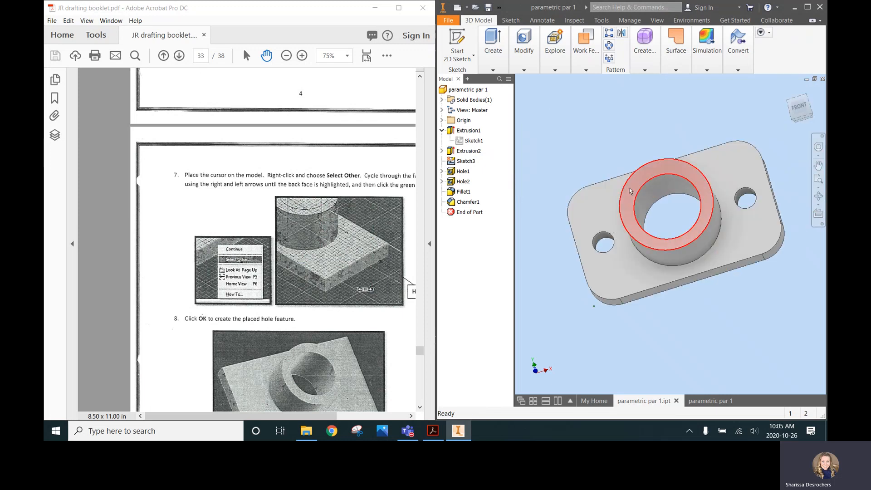